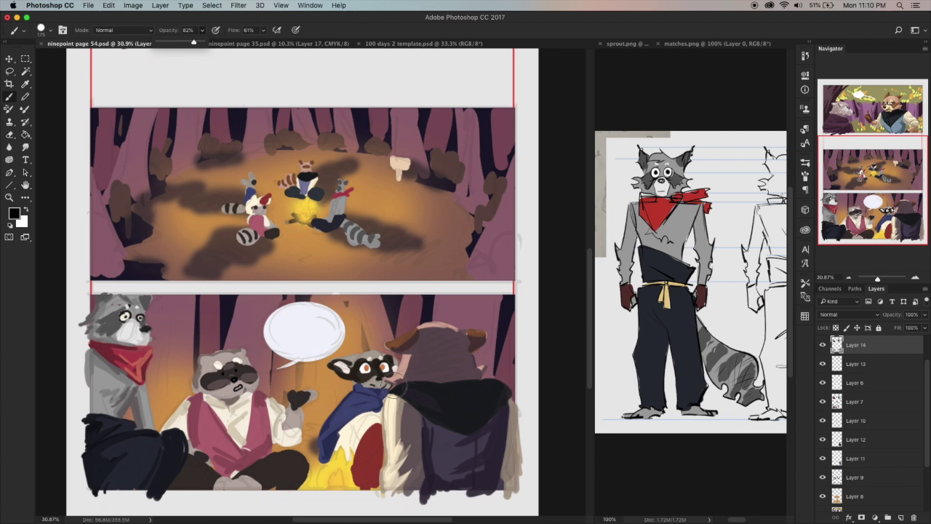
# Sample the brown-purple of the horned character's clothing and paint shading along the lower edge of its head in the bottom panel
pyautogui.press('i')
pyautogui.click(414, 369)
pyautogui.press('b')
pyautogui.moveTo(403, 364); pyautogui.dragTo(401, 378)
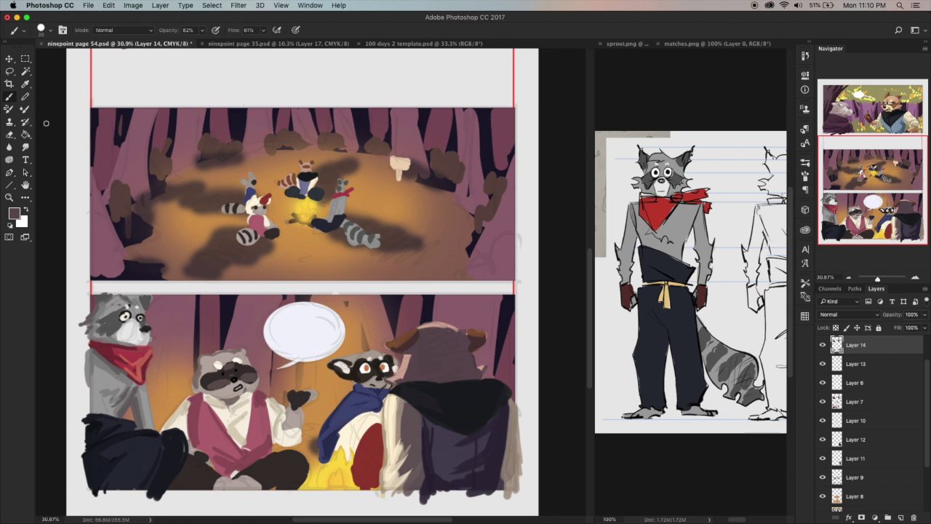
# Sample the yellow and cream tones, ending on the signpost's beige, and shade the blue-caped raccoon's white robe with the Brush
pyautogui.click(25, 72)
pyautogui.press('i')
pyautogui.click(331, 475)
pyautogui.press('b')
pyautogui.click(26, 84)
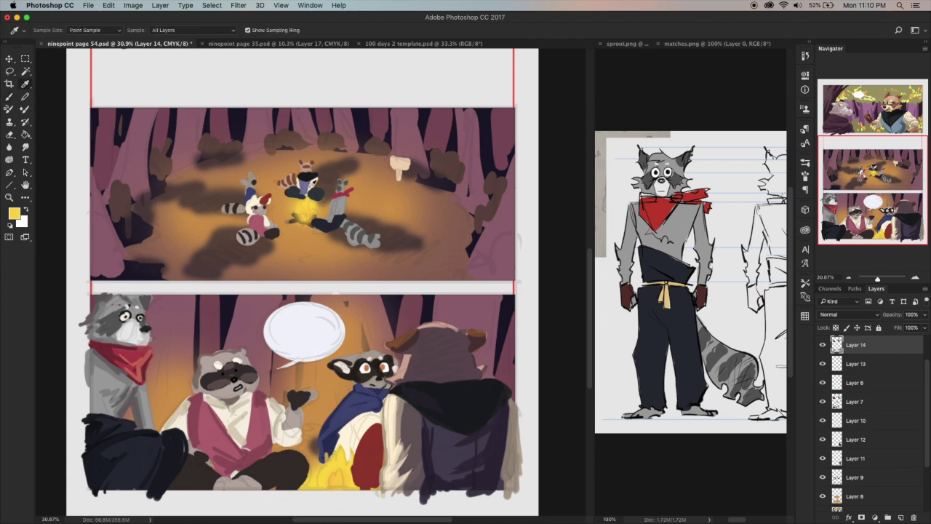
pyautogui.click(349, 429)
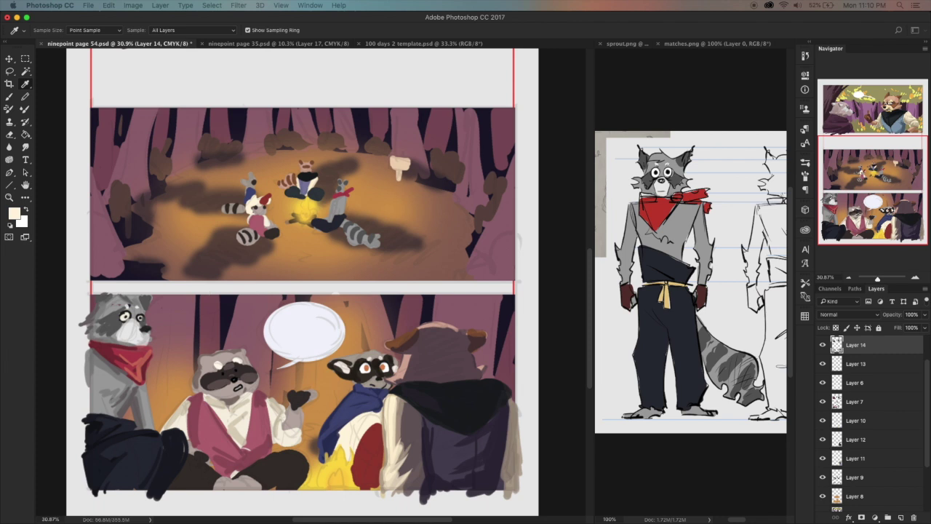
pyautogui.click(399, 166)
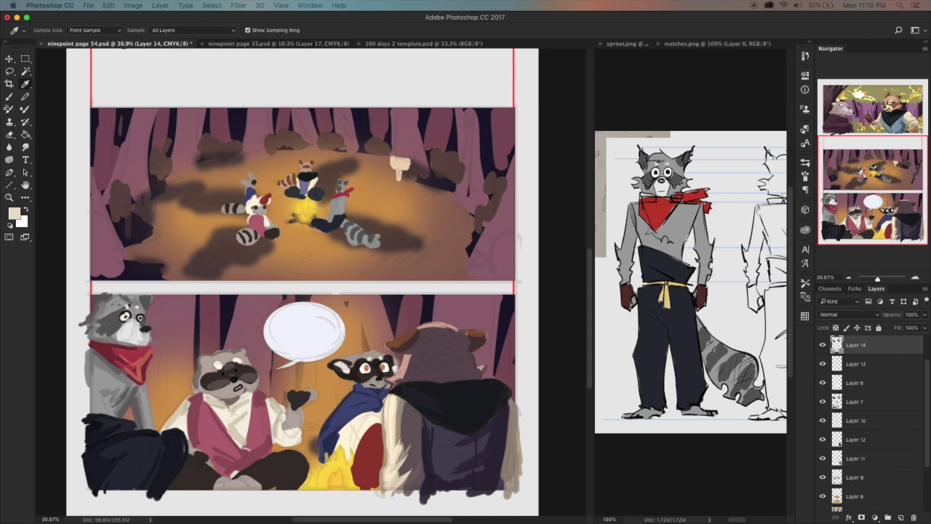
pyautogui.press('b')
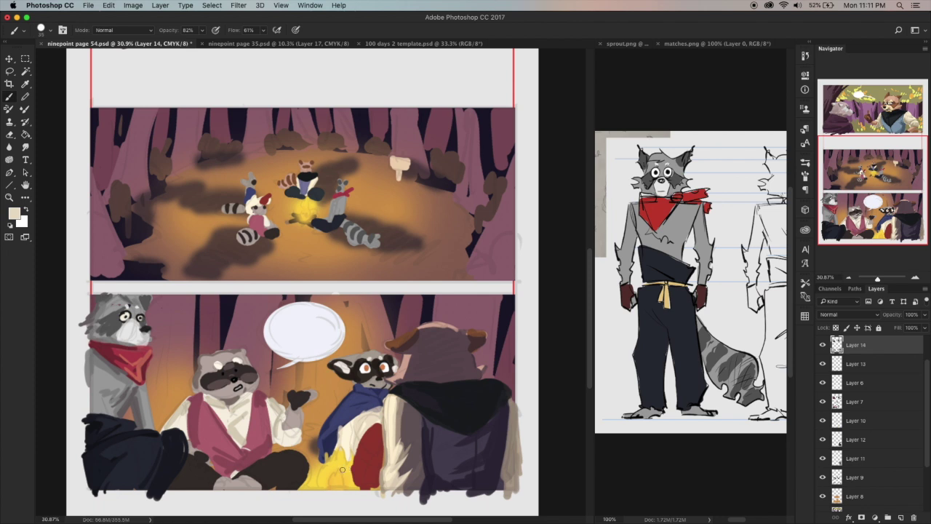
# Sample the seated raccoon's dark brown trousers, darken the colour, and brush fold shading onto the trousers
pyautogui.press('i')
pyautogui.click(265, 466)
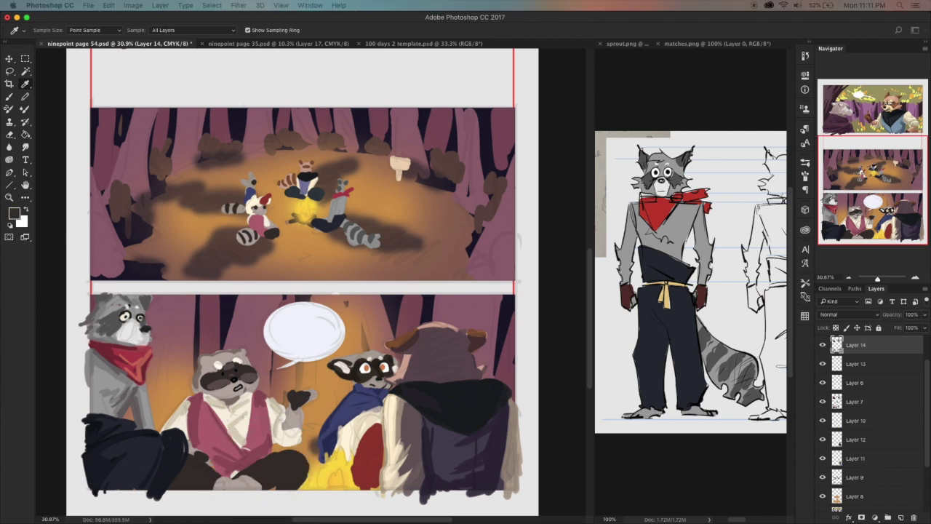
pyautogui.click(14, 212)
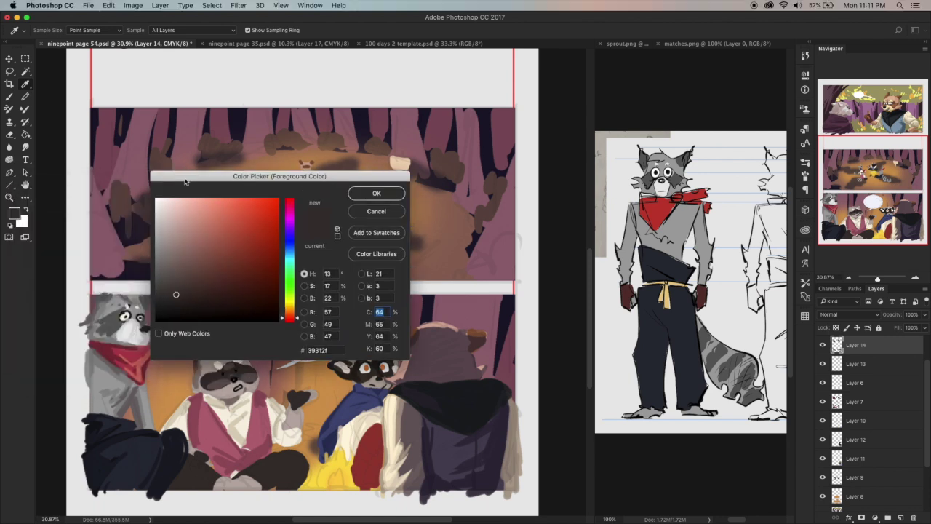
pyautogui.click(174, 307)
pyautogui.click(373, 195)
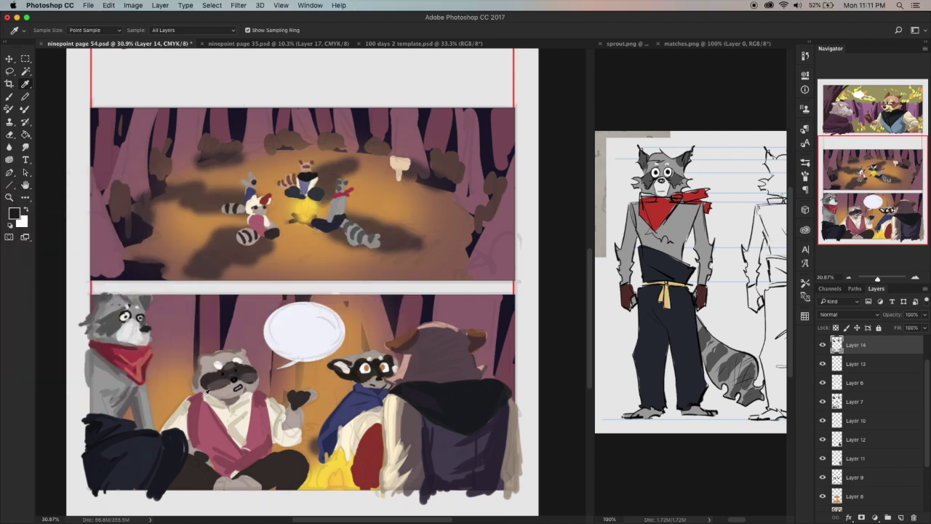
pyautogui.click(9, 98)
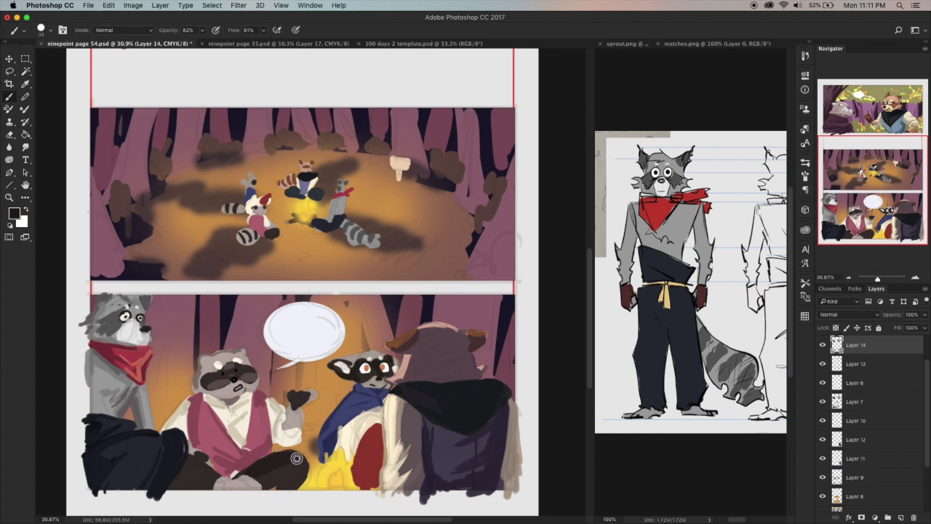
pyautogui.moveTo(196, 468); pyautogui.dragTo(182, 469)
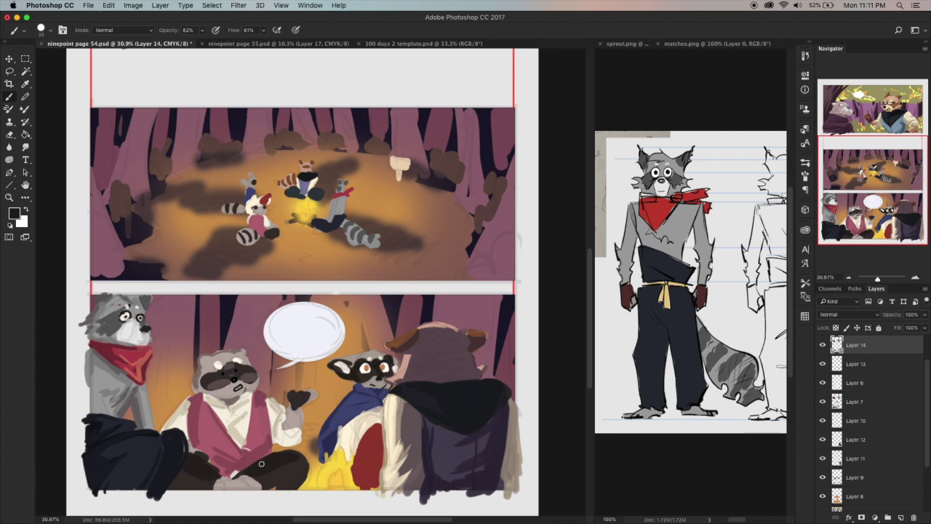
# Add a new layer above Layer 14, set its opacity to 40%, and return to the Brush
pyautogui.press('i')
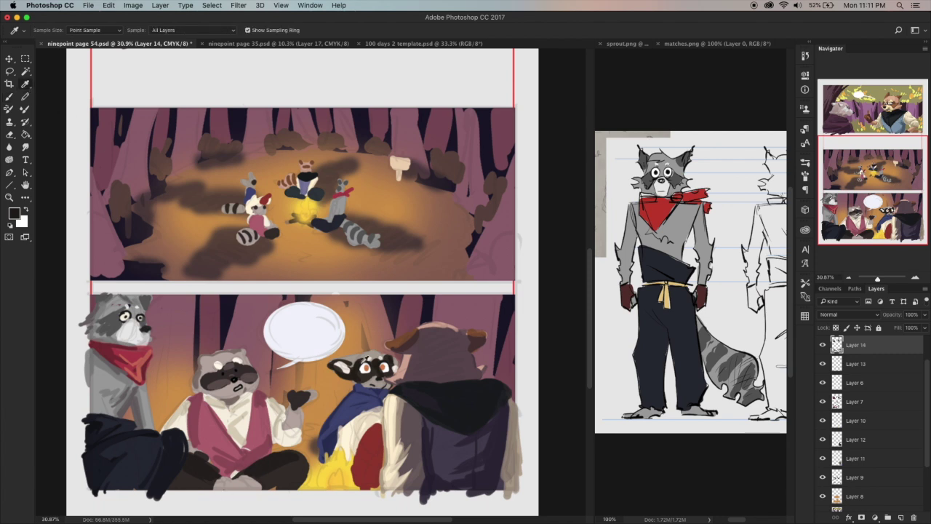
pyautogui.click(896, 516)
pyautogui.click(926, 314)
pyautogui.moveTo(922, 327); pyautogui.dragTo(897, 327)
pyautogui.click(9, 85)
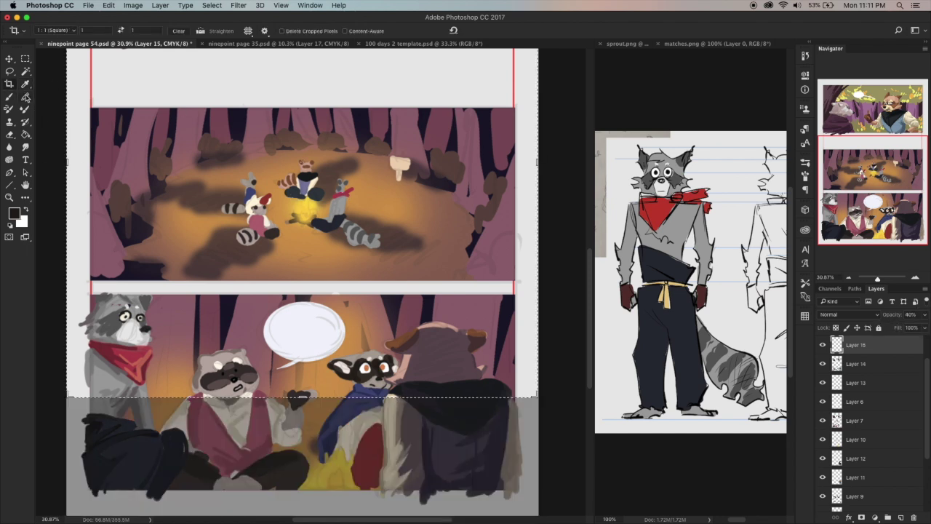
pyautogui.click(10, 96)
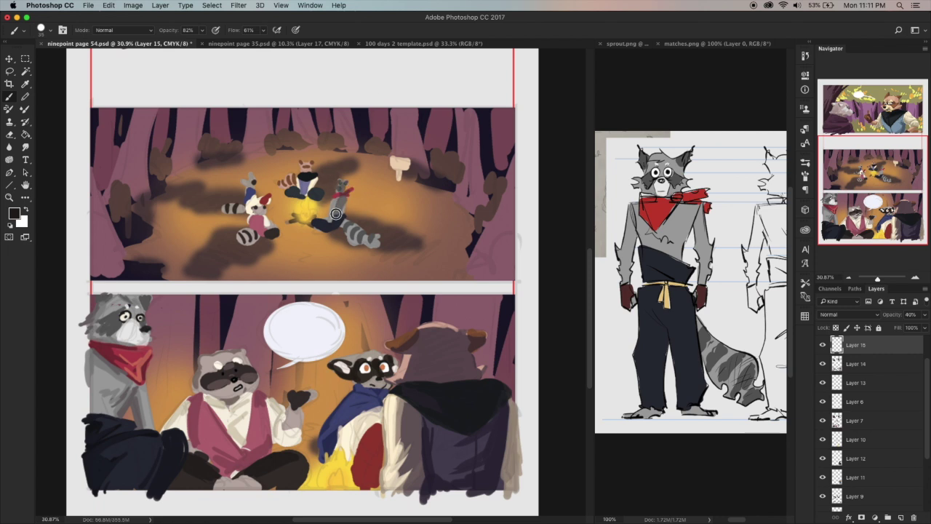
# Brush dark shading over the small characters around the campfire in the upper panel
pyautogui.moveTo(332, 228)
pyautogui.mouseDown()
pyautogui.moveTo(324, 226)
pyautogui.moveTo(346, 224)
pyautogui.moveTo(366, 242)
pyautogui.moveTo(385, 236)
pyautogui.mouseUp()
pyautogui.moveTo(263, 227)
pyautogui.mouseDown()
pyautogui.moveTo(270, 235)
pyautogui.moveTo(249, 238)
pyautogui.moveTo(275, 233)
pyautogui.mouseUp()
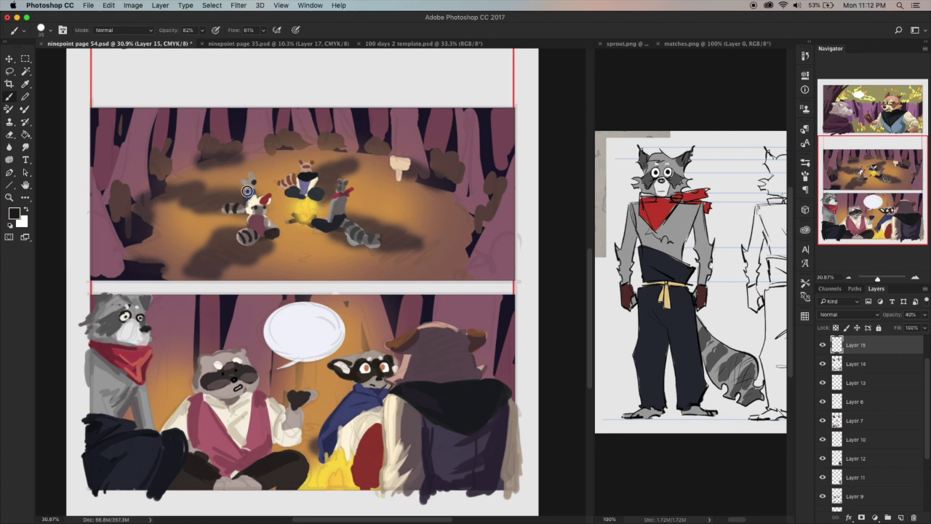
pyautogui.moveTo(249, 209)
pyautogui.mouseDown()
pyautogui.moveTo(337, 199)
pyautogui.moveTo(312, 174)
pyautogui.moveTo(285, 186)
pyautogui.moveTo(300, 168)
pyautogui.moveTo(311, 189)
pyautogui.mouseUp()
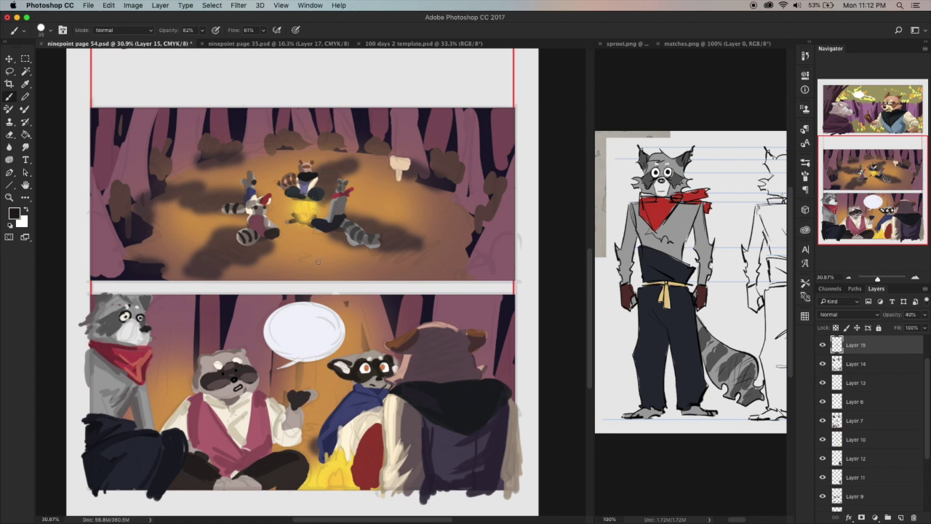
# Set the brush colour to near-black 0c0909 and deepen the shadows on the sides of the small campfire characters
pyautogui.click(22, 216)
pyautogui.click(183, 306)
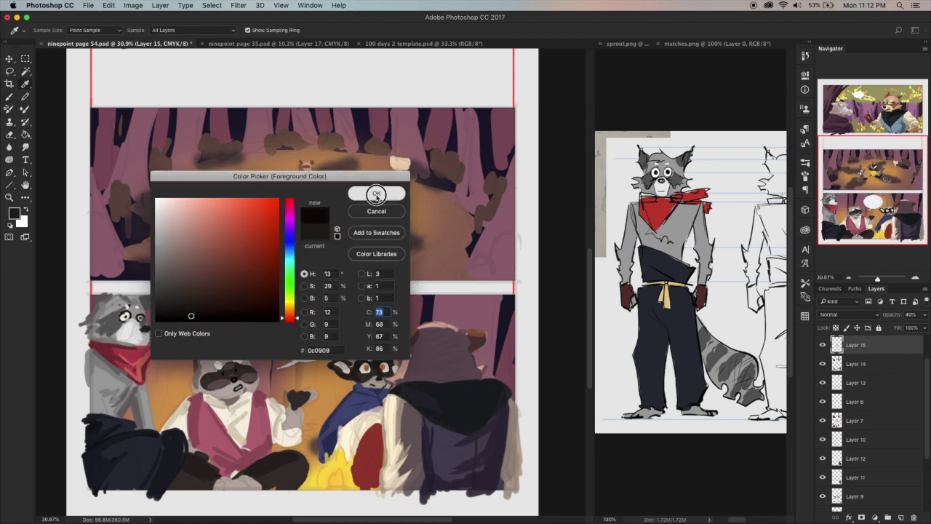
pyautogui.click(376, 192)
pyautogui.moveTo(337, 190); pyautogui.dragTo(333, 225)
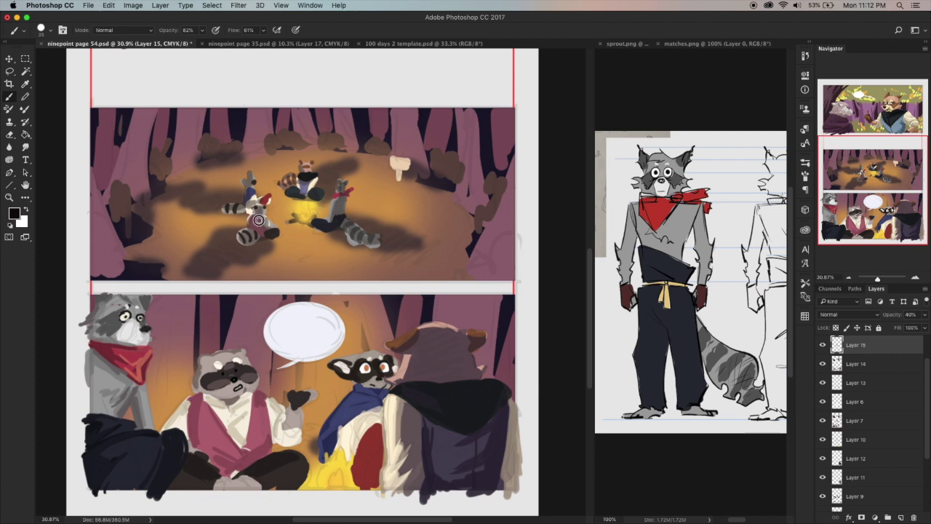
pyautogui.moveTo(257, 225); pyautogui.dragTo(246, 238)
pyautogui.moveTo(234, 205); pyautogui.dragTo(246, 189)
# Raise the shading layer's opacity to 71% and save the file
pyautogui.click(925, 314)
pyautogui.moveTo(902, 325); pyautogui.dragTo(911, 330)
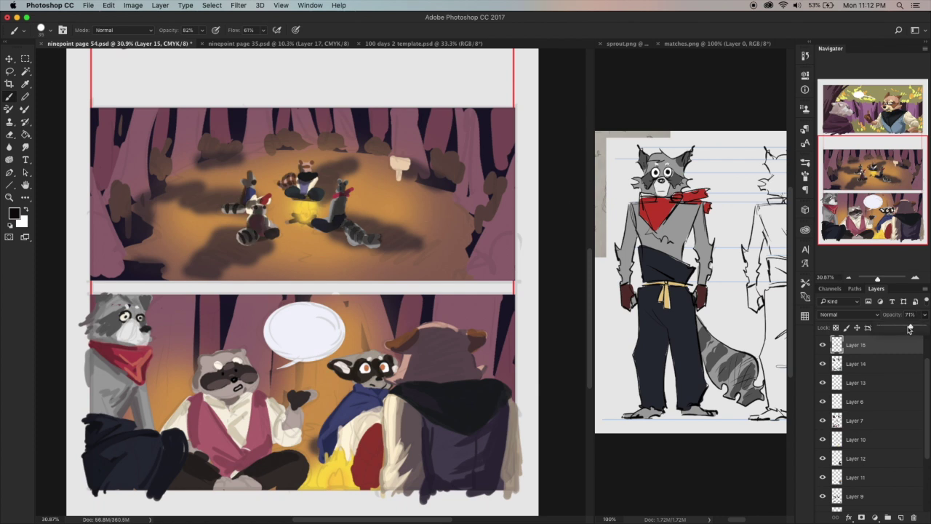
pyautogui.press('super+s')
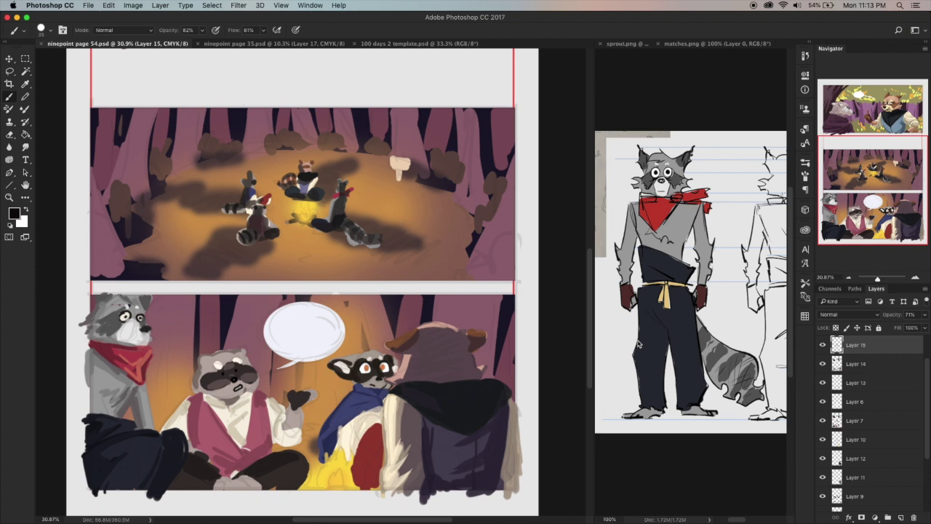
# On Layer 14, sample the purple of the right foreground tree, darken it, and paint bark strokes over that tree in the upper panel
pyautogui.hotkey('alt', '[')
pyautogui.press('i')
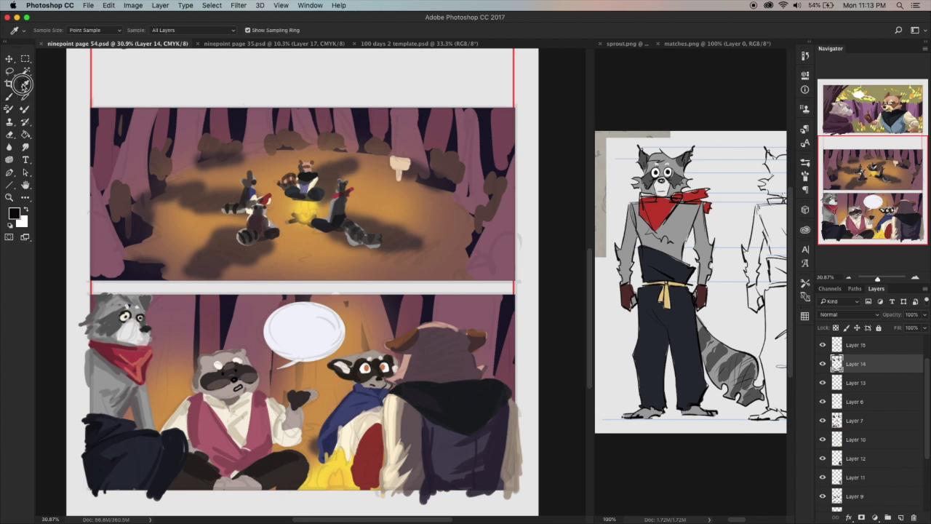
pyautogui.click(496, 232)
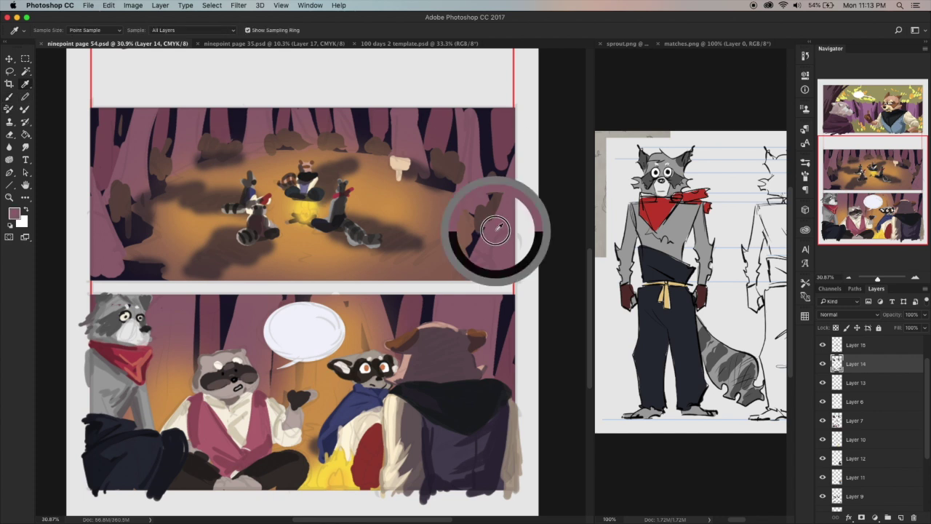
pyautogui.click(13, 212)
pyautogui.click(362, 195)
pyautogui.press('b')
pyautogui.moveTo(518, 216)
pyautogui.mouseDown()
pyautogui.moveTo(498, 252)
pyautogui.moveTo(460, 275)
pyautogui.moveTo(488, 248)
pyautogui.moveTo(516, 244)
pyautogui.moveTo(495, 273)
pyautogui.moveTo(513, 265)
pyautogui.moveTo(482, 285)
pyautogui.moveTo(515, 161)
pyautogui.moveTo(488, 258)
pyautogui.mouseUp()
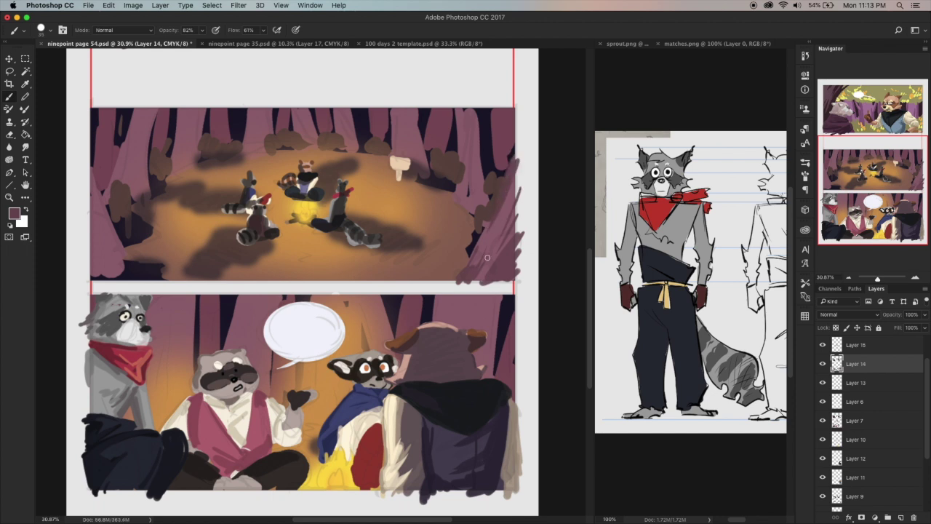
pyautogui.moveTo(510, 218)
pyautogui.mouseDown()
pyautogui.moveTo(489, 248)
pyautogui.moveTo(502, 226)
pyautogui.mouseUp()
# Paint vertical bark strokes on the right and centre tree trunks along the back of the upper panel
pyautogui.moveTo(477, 129)
pyautogui.mouseDown()
pyautogui.moveTo(475, 102)
pyautogui.moveTo(478, 201)
pyautogui.mouseUp()
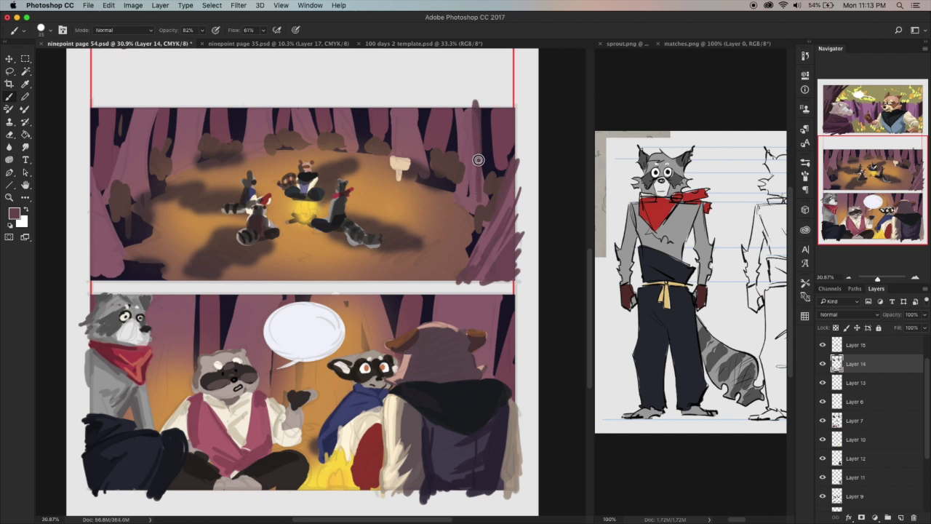
pyautogui.moveTo(479, 160)
pyautogui.mouseDown()
pyautogui.moveTo(472, 197)
pyautogui.moveTo(471, 181)
pyautogui.moveTo(457, 197)
pyautogui.mouseUp()
pyautogui.moveTo(469, 127)
pyautogui.mouseDown()
pyautogui.moveTo(464, 101)
pyautogui.moveTo(465, 142)
pyautogui.mouseUp()
pyautogui.moveTo(393, 100)
pyautogui.mouseDown()
pyautogui.moveTo(393, 142)
pyautogui.moveTo(391, 101)
pyautogui.moveTo(426, 160)
pyautogui.moveTo(410, 130)
pyautogui.moveTo(420, 168)
pyautogui.moveTo(416, 104)
pyautogui.mouseUp()
pyautogui.moveTo(338, 115); pyautogui.dragTo(337, 96)
pyautogui.moveTo(352, 138); pyautogui.dragTo(351, 97)
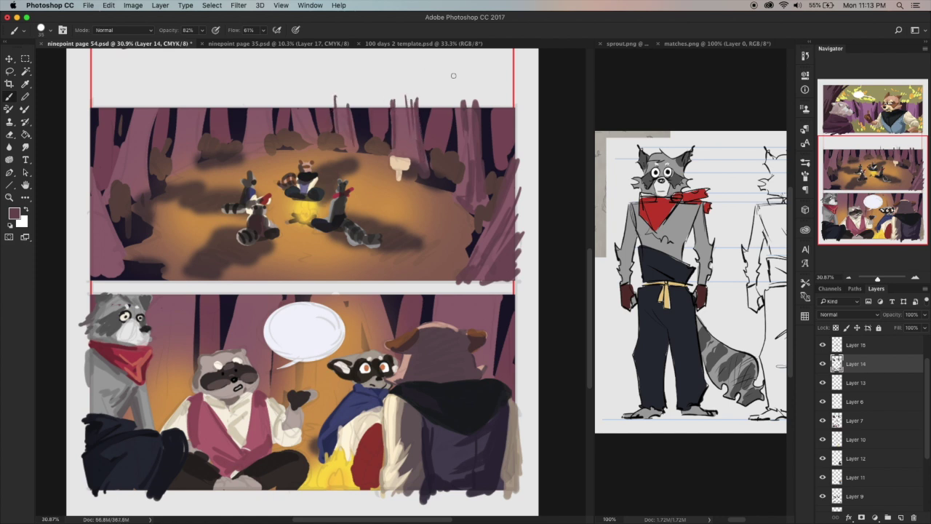
# Continue the purple bark strokes on the left trunks and the left foreground tree of the upper panel
pyautogui.moveTo(182, 106); pyautogui.dragTo(176, 166)
pyautogui.moveTo(202, 98)
pyautogui.mouseDown()
pyautogui.moveTo(198, 162)
pyautogui.moveTo(186, 159)
pyautogui.moveTo(190, 141)
pyautogui.moveTo(182, 162)
pyautogui.mouseUp()
pyautogui.moveTo(256, 103)
pyautogui.mouseDown()
pyautogui.moveTo(246, 143)
pyautogui.moveTo(271, 129)
pyautogui.moveTo(256, 126)
pyautogui.mouseUp()
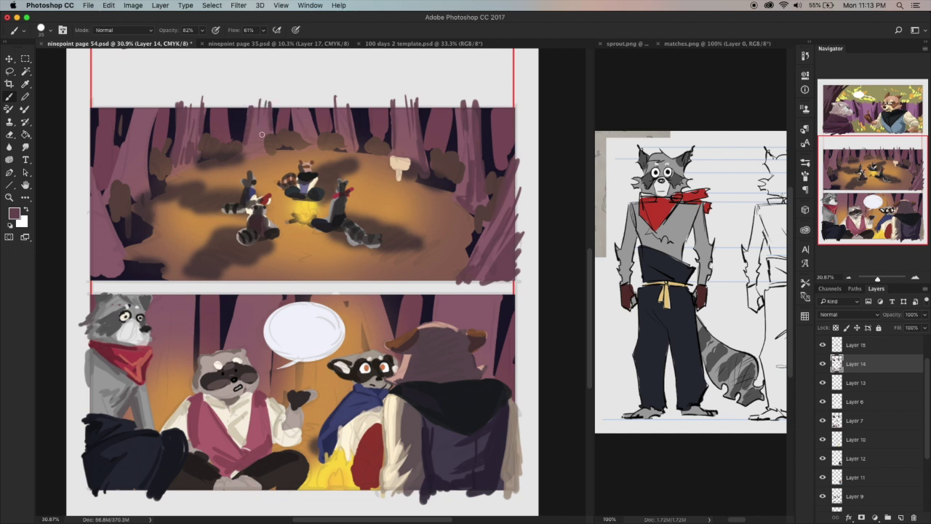
pyautogui.moveTo(140, 108)
pyautogui.mouseDown()
pyautogui.moveTo(107, 195)
pyautogui.moveTo(149, 100)
pyautogui.moveTo(131, 170)
pyautogui.moveTo(146, 164)
pyautogui.moveTo(93, 210)
pyautogui.moveTo(105, 273)
pyautogui.moveTo(91, 257)
pyautogui.moveTo(93, 274)
pyautogui.moveTo(108, 277)
pyautogui.moveTo(108, 256)
pyautogui.moveTo(121, 267)
pyautogui.moveTo(114, 237)
pyautogui.mouseUp()
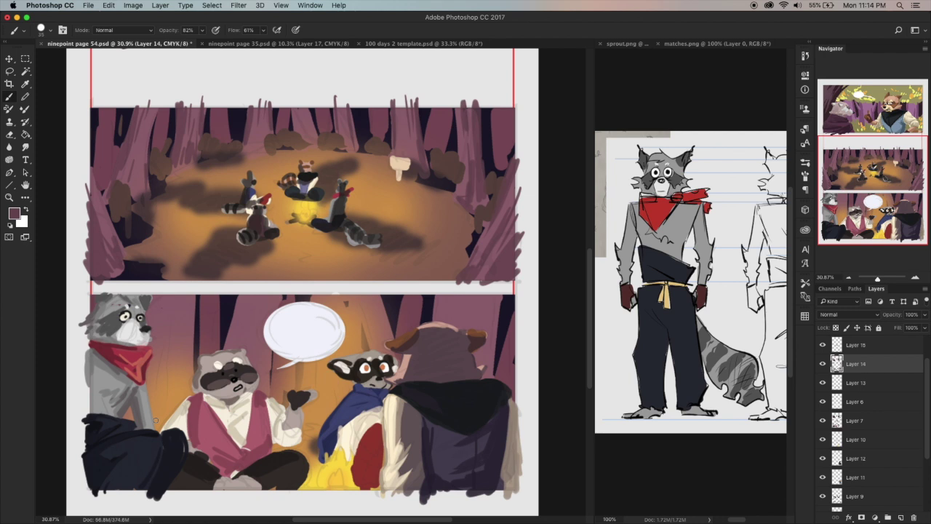
# Darken the purple further and brush bark texture onto the darker background trunks across the upper panel
pyautogui.click(26, 82)
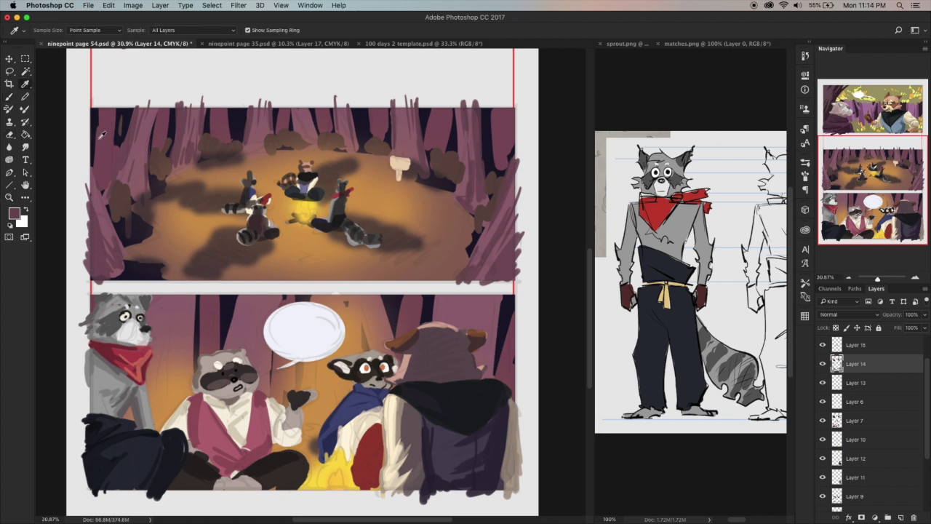
pyautogui.click(13, 213)
pyautogui.click(372, 193)
pyautogui.press('b')
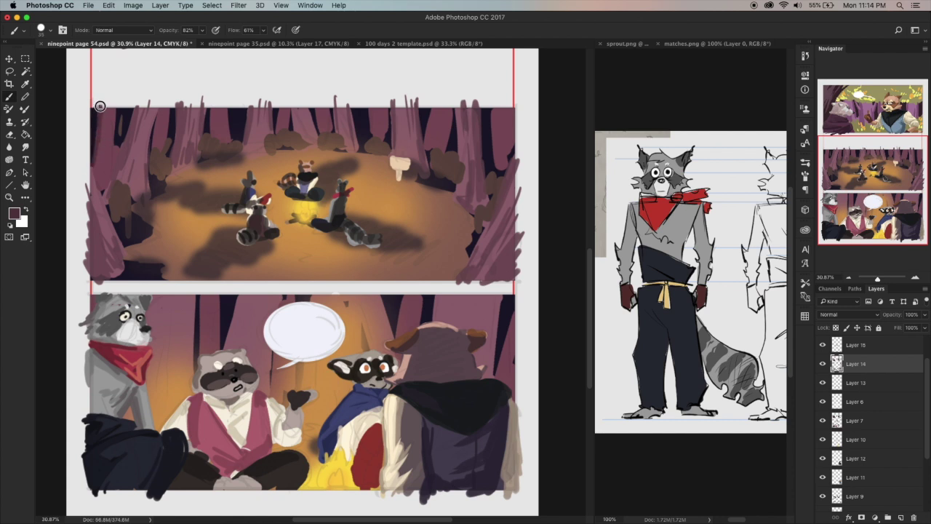
pyautogui.moveTo(107, 118)
pyautogui.mouseDown()
pyautogui.moveTo(98, 185)
pyautogui.moveTo(108, 185)
pyautogui.mouseUp()
pyautogui.moveTo(161, 138); pyautogui.dragTo(151, 151)
pyautogui.moveTo(161, 111)
pyautogui.mouseDown()
pyautogui.moveTo(214, 130)
pyautogui.moveTo(227, 115)
pyautogui.moveTo(275, 130)
pyautogui.moveTo(328, 119)
pyautogui.moveTo(328, 110)
pyautogui.moveTo(389, 128)
pyautogui.mouseUp()
pyautogui.moveTo(435, 108)
pyautogui.mouseDown()
pyautogui.moveTo(427, 134)
pyautogui.moveTo(447, 148)
pyautogui.moveTo(441, 131)
pyautogui.mouseUp()
pyautogui.moveTo(512, 105)
pyautogui.mouseDown()
pyautogui.moveTo(505, 171)
pyautogui.moveTo(494, 137)
pyautogui.moveTo(500, 120)
pyautogui.mouseUp()
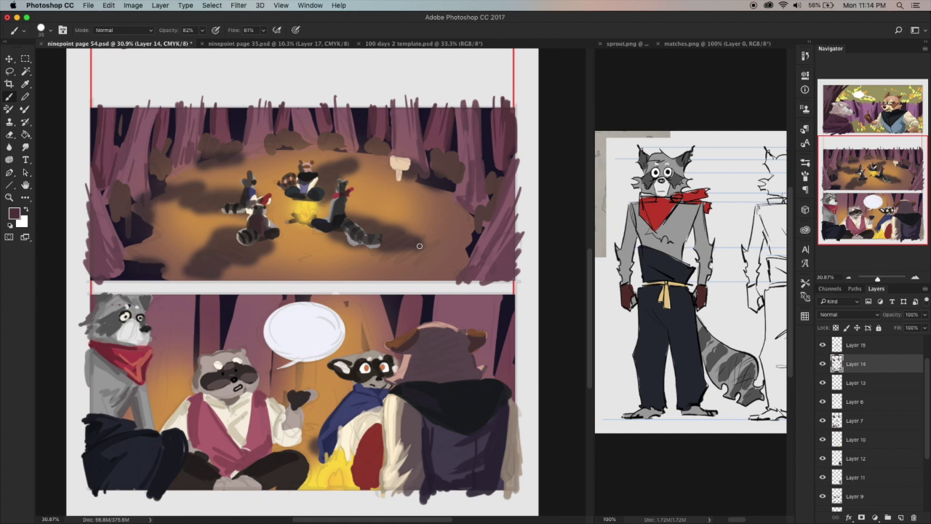
# Sample brown from the clearing, brush short texture marks across the ground around the campfire, and save the file
pyautogui.press('i')
pyautogui.moveTo(179, 240)
pyautogui.mouseDown()
pyautogui.moveTo(145, 249)
pyautogui.moveTo(139, 239)
pyautogui.moveTo(179, 198)
pyautogui.mouseUp()
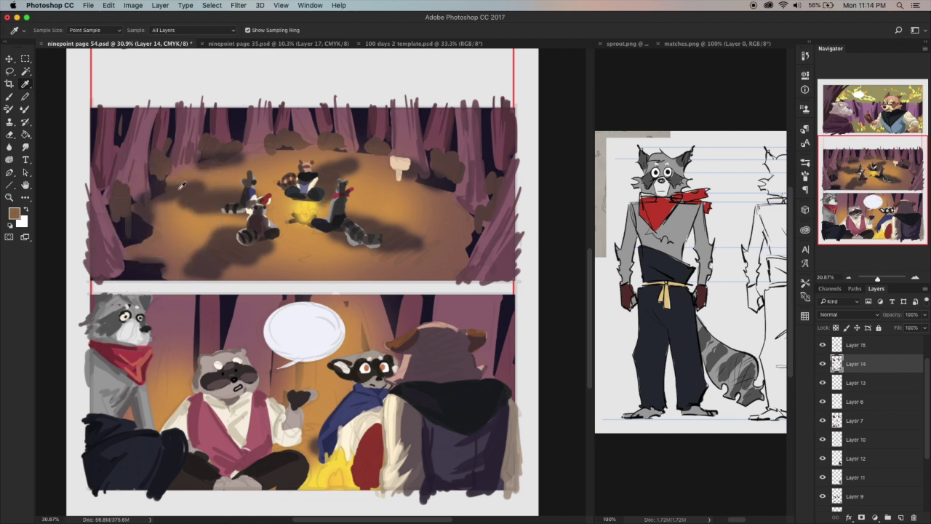
pyautogui.press('b')
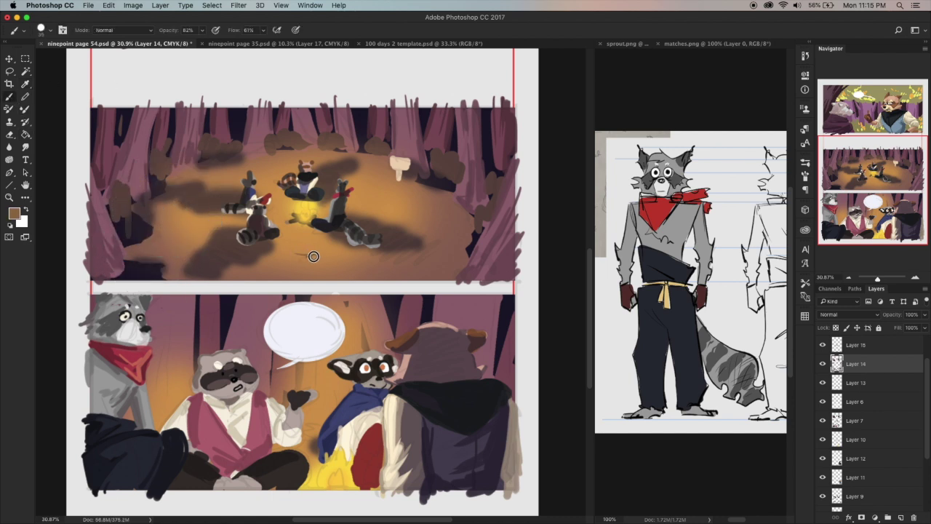
pyautogui.moveTo(328, 247); pyautogui.dragTo(317, 241)
pyautogui.moveTo(429, 228)
pyautogui.mouseDown()
pyautogui.moveTo(426, 217)
pyautogui.moveTo(446, 218)
pyautogui.moveTo(411, 220)
pyautogui.moveTo(395, 199)
pyautogui.mouseUp()
pyautogui.moveTo(205, 227); pyautogui.dragTo(193, 223)
pyautogui.moveTo(230, 176); pyautogui.dragTo(216, 178)
pyautogui.moveTo(202, 234); pyautogui.dragTo(192, 237)
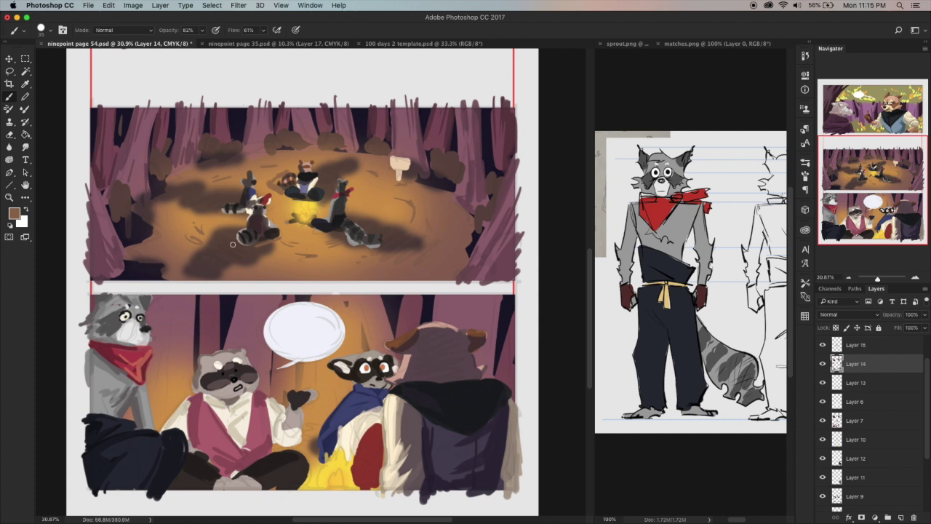
pyautogui.hotkey('ctrl', 's')
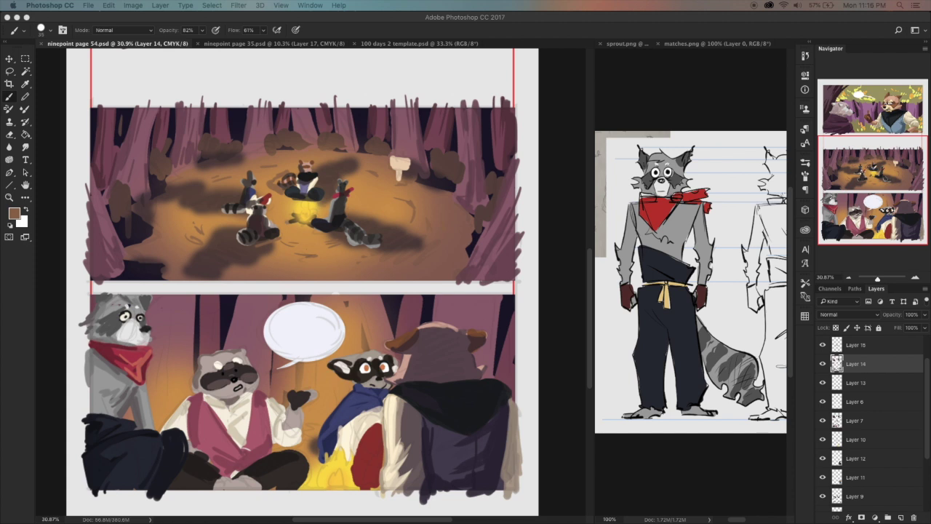
# Sample purple from the upper panel's trunks and brush vertical bark strokes on the left tree trunks of the lower panel
pyautogui.keyDown('alt'); pyautogui.click(153, 132); pyautogui.keyUp('alt')
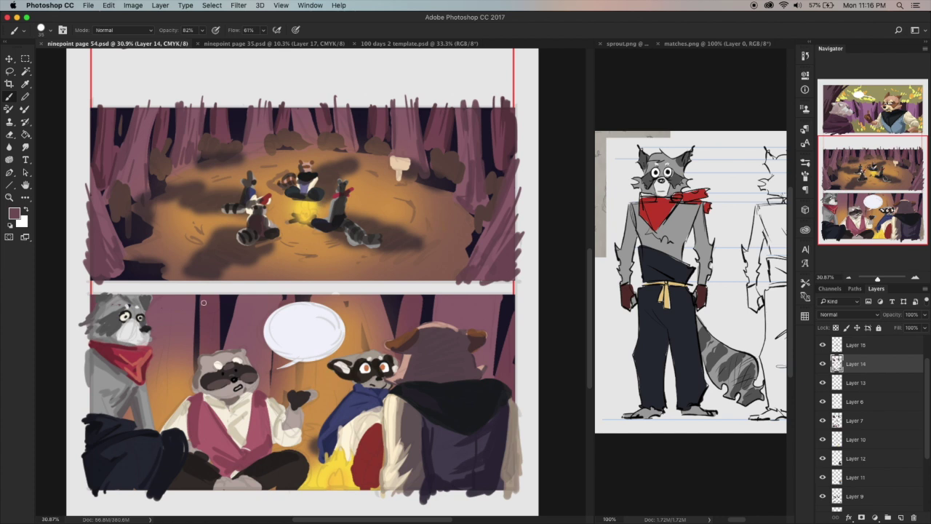
pyautogui.moveTo(196, 329); pyautogui.dragTo(191, 294)
pyautogui.moveTo(186, 337); pyautogui.dragTo(183, 289)
pyautogui.moveTo(171, 323)
pyautogui.mouseDown()
pyautogui.moveTo(166, 293)
pyautogui.moveTo(152, 315)
pyautogui.mouseUp()
pyautogui.moveTo(93, 294); pyautogui.dragTo(93, 301)
pyautogui.moveTo(175, 334)
pyautogui.mouseDown()
pyautogui.moveTo(164, 329)
pyautogui.moveTo(163, 349)
pyautogui.mouseUp()
pyautogui.moveTo(171, 293); pyautogui.dragTo(177, 387)
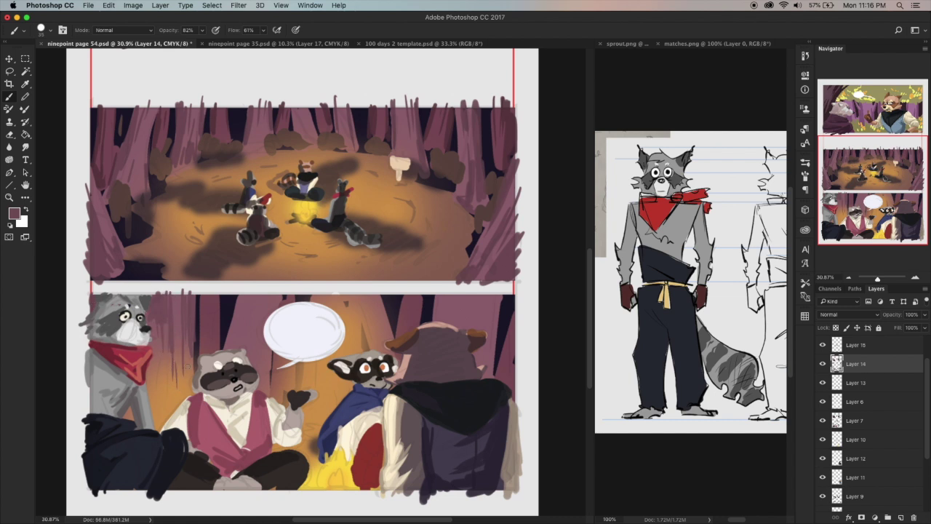
# Continue the purple bark strokes across the trunks beside the speech bubble and behind the hooded bear in the lower panel
pyautogui.moveTo(243, 300); pyautogui.dragTo(228, 338)
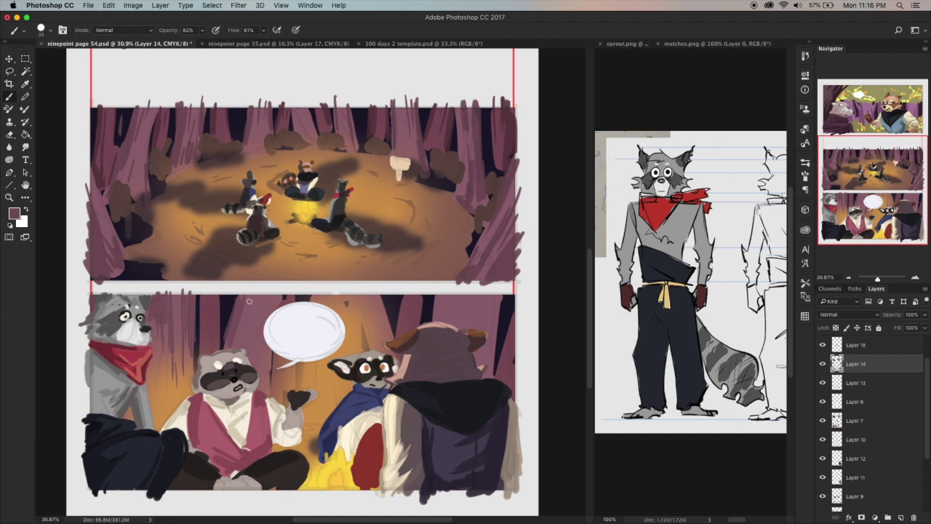
pyautogui.moveTo(272, 292); pyautogui.dragTo(268, 381)
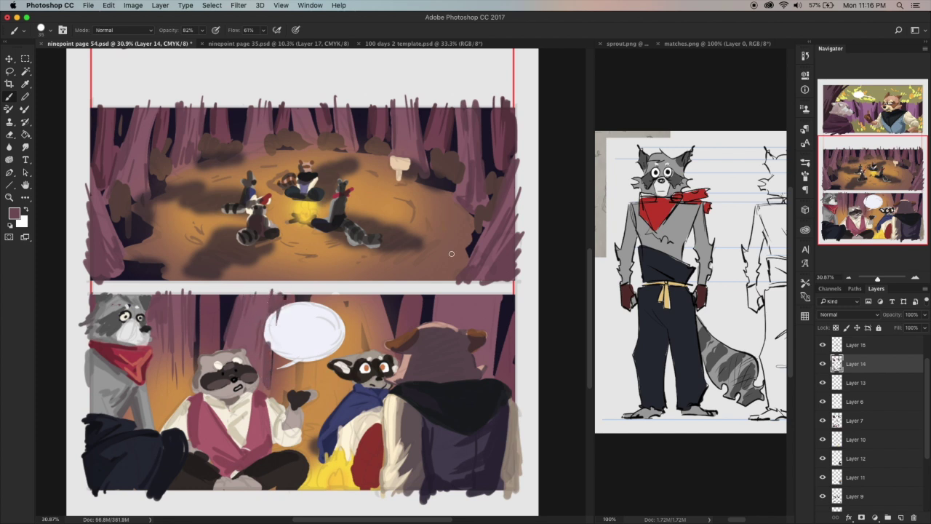
pyautogui.moveTo(354, 291)
pyautogui.mouseDown()
pyautogui.moveTo(349, 328)
pyautogui.moveTo(351, 316)
pyautogui.mouseUp()
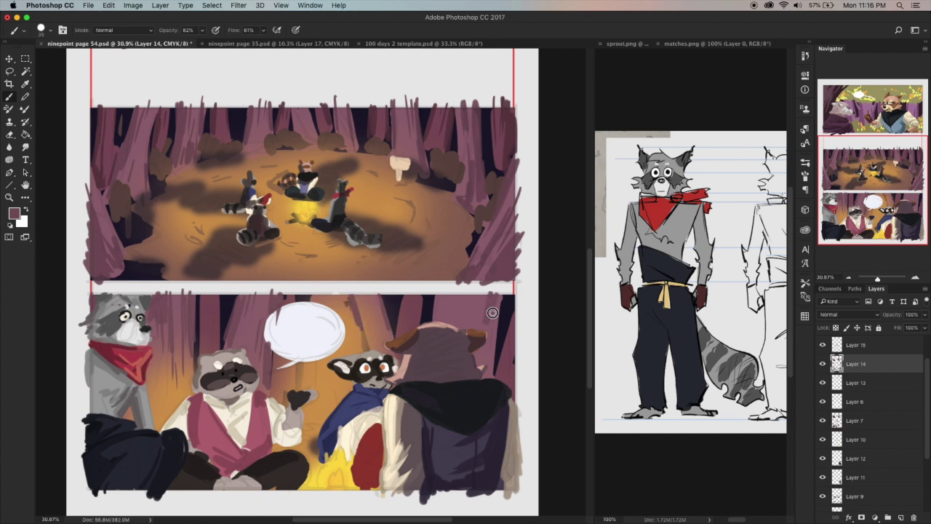
pyautogui.moveTo(476, 293); pyautogui.dragTo(481, 323)
pyautogui.moveTo(445, 291)
pyautogui.mouseDown()
pyautogui.moveTo(444, 316)
pyautogui.moveTo(457, 320)
pyautogui.mouseUp()
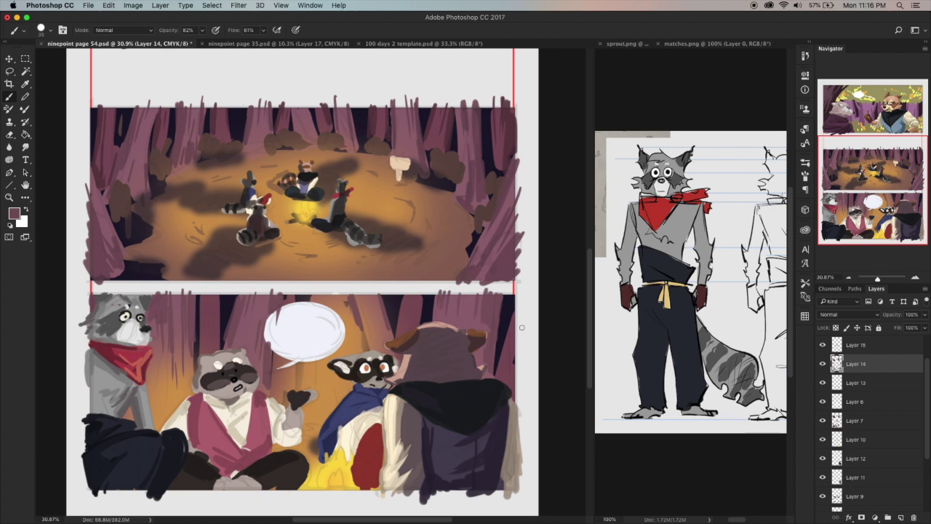
# Sample a darker purple, brush bark texture onto the darker background trunks of the lower panel, and save the file
pyautogui.keyDown('alt'); pyautogui.click(276, 121); pyautogui.keyUp('alt')
pyautogui.click(9, 96)
pyautogui.moveTo(216, 299); pyautogui.dragTo(220, 338)
pyautogui.moveTo(200, 299); pyautogui.dragTo(200, 349)
pyautogui.moveTo(206, 292); pyautogui.dragTo(206, 321)
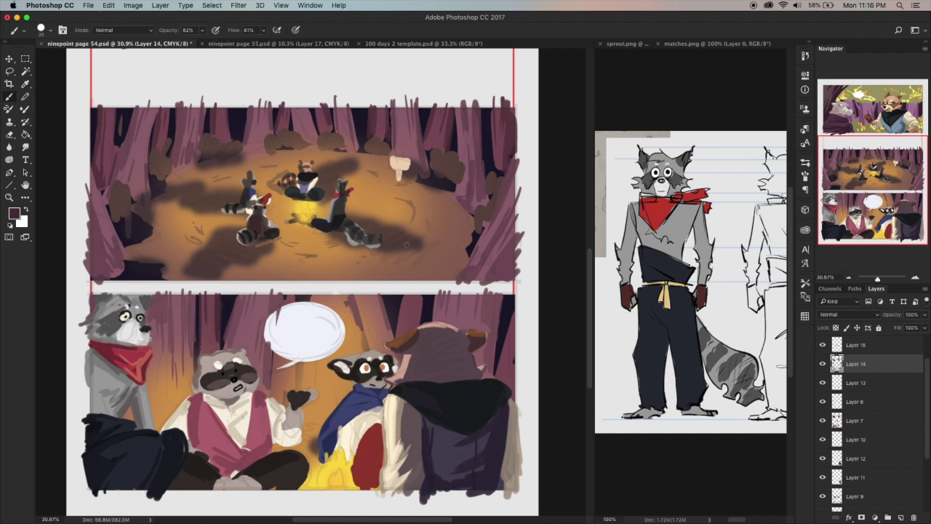
pyautogui.moveTo(419, 292)
pyautogui.mouseDown()
pyautogui.moveTo(420, 320)
pyautogui.moveTo(412, 320)
pyautogui.mouseUp()
pyautogui.moveTo(410, 293); pyautogui.dragTo(407, 322)
pyautogui.moveTo(515, 340)
pyautogui.mouseDown()
pyautogui.moveTo(502, 381)
pyautogui.moveTo(512, 384)
pyautogui.mouseUp()
pyautogui.moveTo(517, 305); pyautogui.dragTo(508, 365)
pyautogui.moveTo(287, 294); pyautogui.dragTo(294, 310)
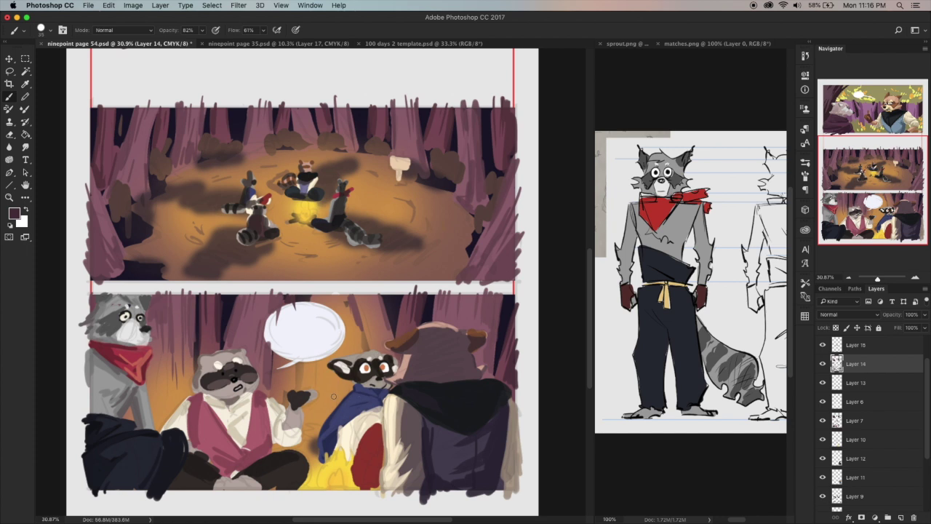
pyautogui.press('super+s')
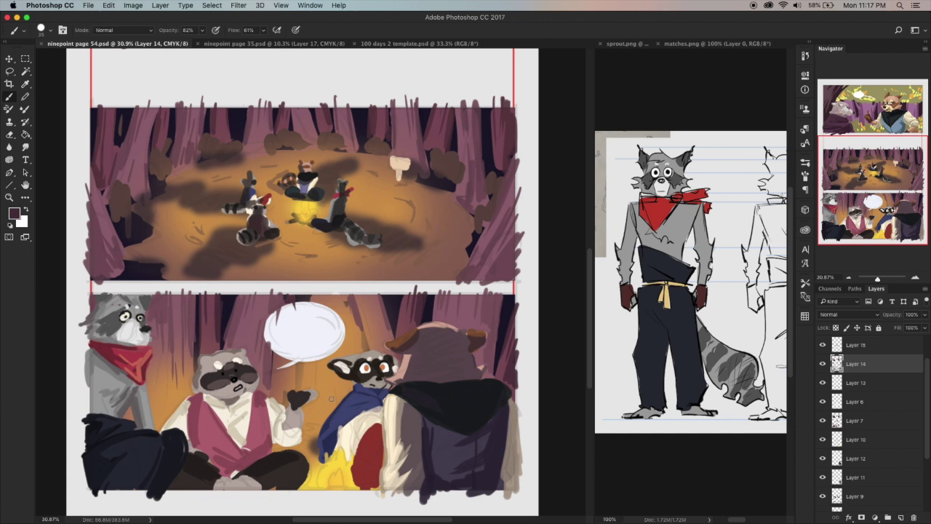
# Sample the bush brown and paint fuller bushes along the left edge and back left of the upper panel's clearing
pyautogui.click(27, 83)
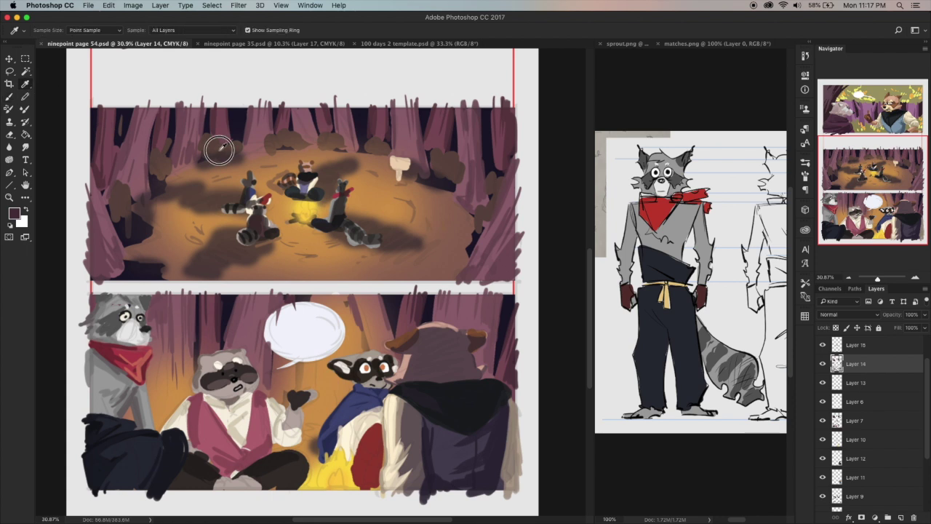
pyautogui.click(10, 96)
pyautogui.moveTo(466, 224); pyautogui.dragTo(465, 232)
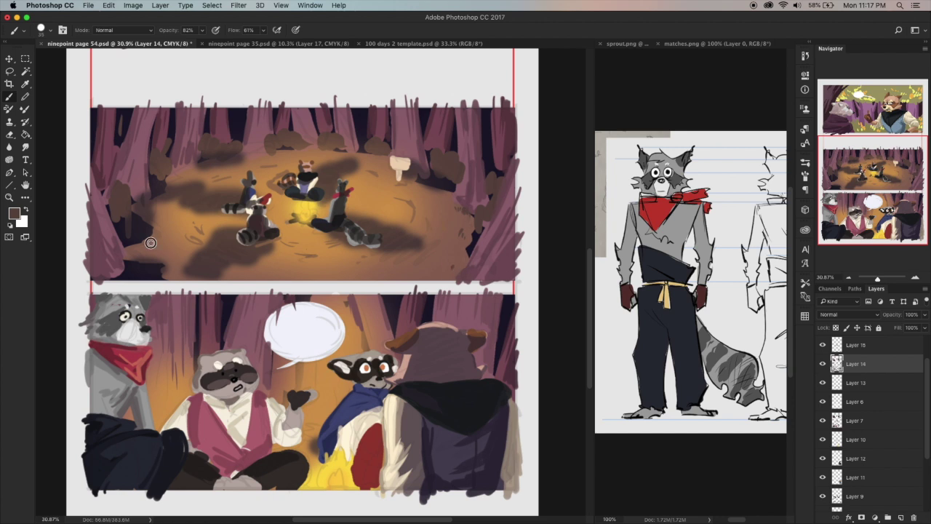
pyautogui.moveTo(135, 239)
pyautogui.mouseDown()
pyautogui.moveTo(147, 195)
pyautogui.moveTo(149, 216)
pyautogui.moveTo(153, 202)
pyautogui.moveTo(136, 201)
pyautogui.moveTo(137, 191)
pyautogui.moveTo(130, 206)
pyautogui.moveTo(147, 175)
pyautogui.moveTo(155, 179)
pyautogui.moveTo(143, 187)
pyautogui.moveTo(142, 226)
pyautogui.moveTo(125, 242)
pyautogui.moveTo(102, 179)
pyautogui.moveTo(118, 232)
pyautogui.moveTo(129, 222)
pyautogui.moveTo(126, 179)
pyautogui.moveTo(133, 186)
pyautogui.moveTo(130, 248)
pyautogui.moveTo(144, 248)
pyautogui.moveTo(117, 273)
pyautogui.moveTo(126, 266)
pyautogui.moveTo(124, 278)
pyautogui.moveTo(94, 265)
pyautogui.moveTo(143, 264)
pyautogui.moveTo(149, 278)
pyautogui.moveTo(163, 259)
pyautogui.moveTo(137, 273)
pyautogui.moveTo(171, 273)
pyautogui.mouseUp()
pyautogui.moveTo(185, 168)
pyautogui.mouseDown()
pyautogui.moveTo(238, 152)
pyautogui.moveTo(203, 162)
pyautogui.mouseUp()
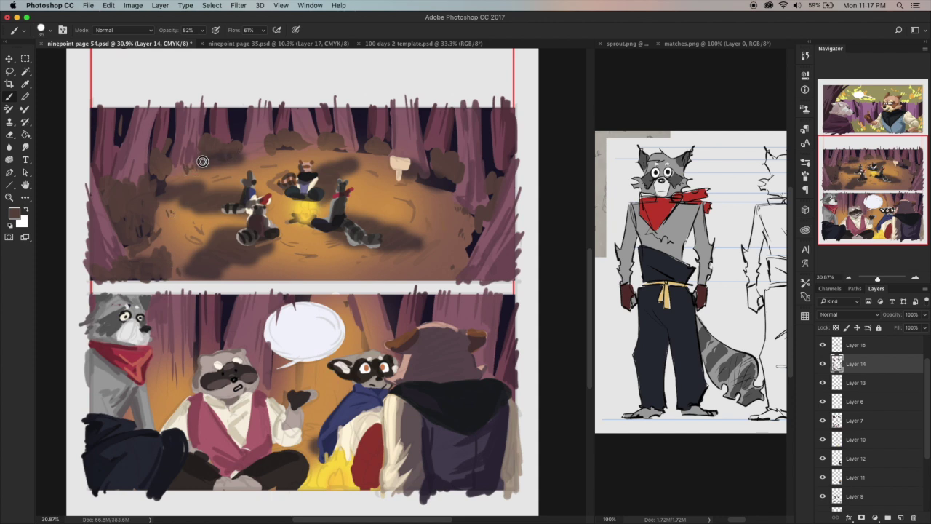
# Adjust the brush size and paint fuller brown bushes along the back and right side of the upper panel's clearing
pyautogui.press(']')
pyautogui.press(']')
pyautogui.press(']')
pyautogui.press(']')
pyautogui.press('[')
pyautogui.press('[')
pyautogui.press('[')
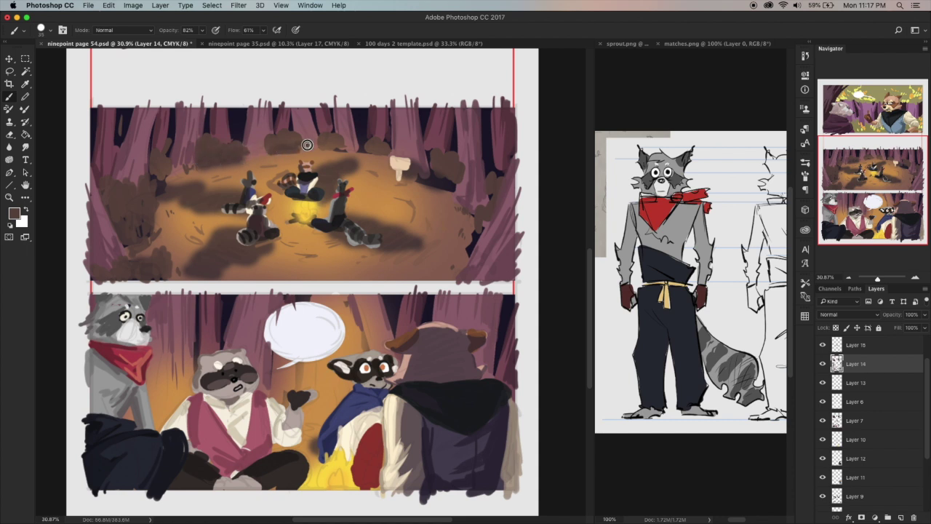
pyautogui.moveTo(329, 149)
pyautogui.mouseDown()
pyautogui.moveTo(350, 140)
pyautogui.moveTo(386, 151)
pyautogui.mouseUp()
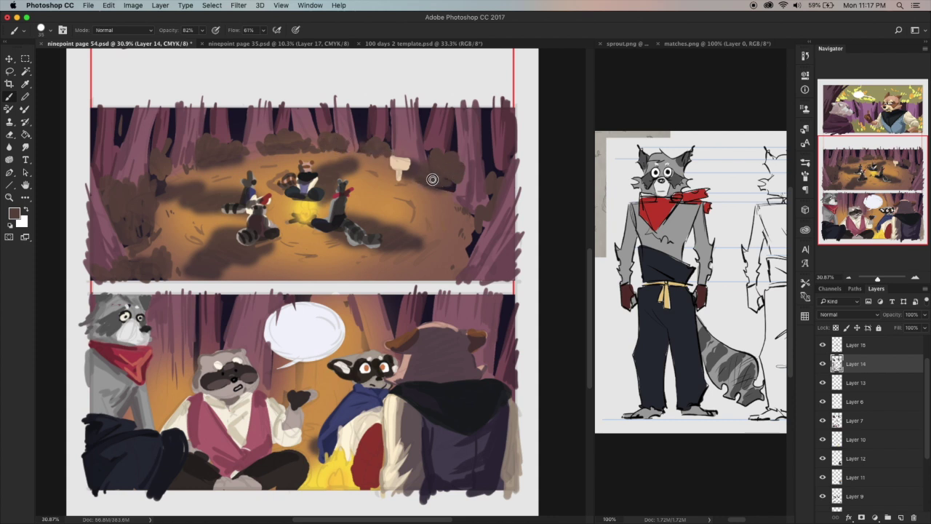
pyautogui.moveTo(462, 185)
pyautogui.mouseDown()
pyautogui.moveTo(442, 177)
pyautogui.moveTo(417, 187)
pyautogui.mouseUp()
pyautogui.moveTo(475, 210)
pyautogui.mouseDown()
pyautogui.moveTo(467, 251)
pyautogui.moveTo(491, 206)
pyautogui.mouseUp()
pyautogui.press('[')
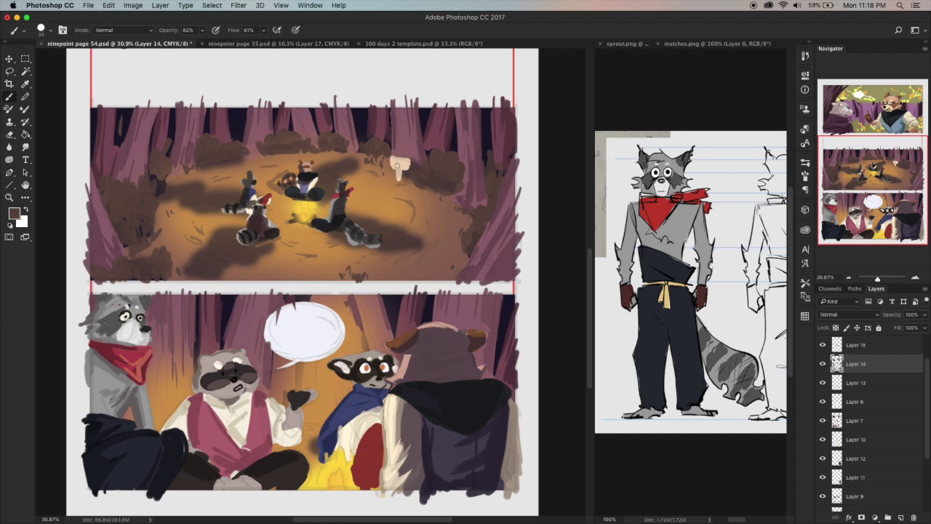
# Paint small brown bushes between the seated characters and at the far left of the lower panel, and save the file
pyautogui.moveTo(322, 404)
pyautogui.mouseDown()
pyautogui.moveTo(308, 427)
pyautogui.moveTo(325, 421)
pyautogui.moveTo(306, 434)
pyautogui.moveTo(306, 416)
pyautogui.moveTo(321, 411)
pyautogui.moveTo(316, 437)
pyautogui.mouseUp()
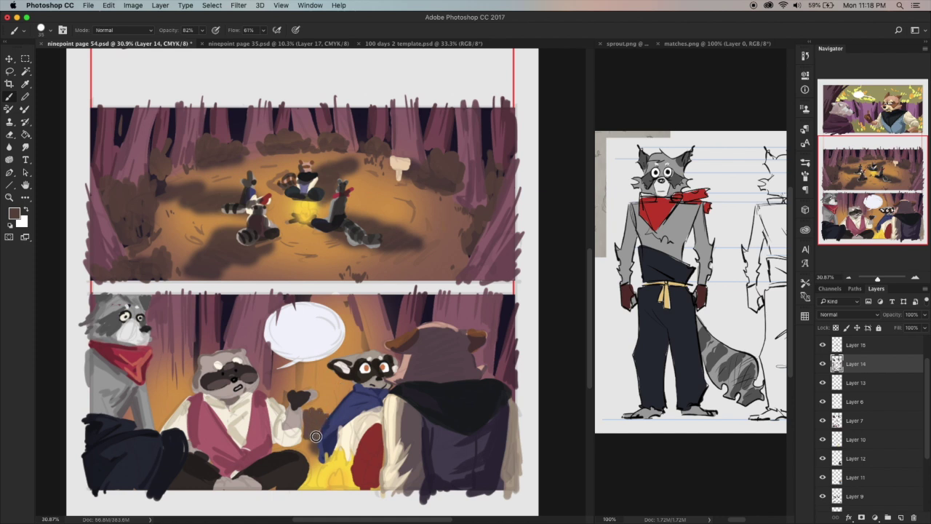
pyautogui.moveTo(162, 411)
pyautogui.mouseDown()
pyautogui.moveTo(157, 422)
pyautogui.moveTo(155, 415)
pyautogui.mouseUp()
pyautogui.press('super+s')
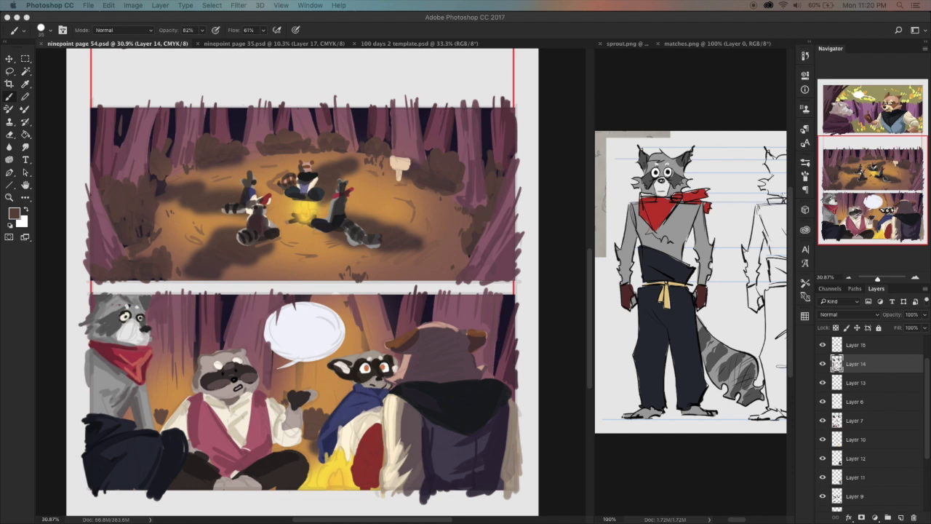
# Choose a lighter brown based on the bushes and dab leaf strokes over the bushes around the upper panel's clearing
pyautogui.press('i')
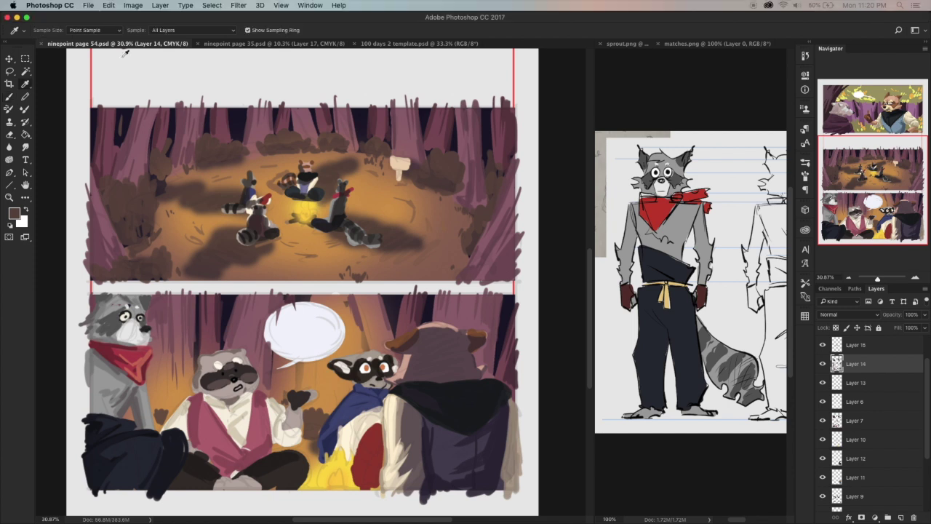
pyautogui.click(164, 172)
pyautogui.click(16, 212)
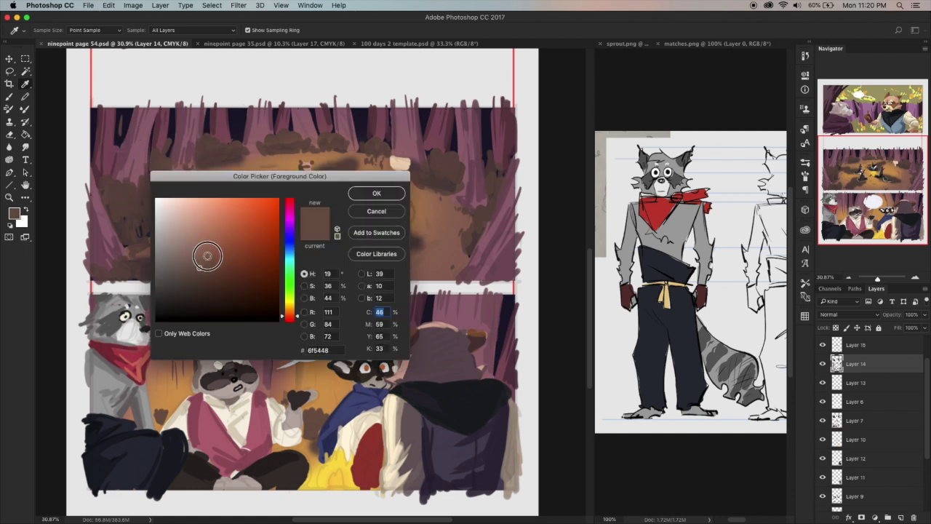
pyautogui.click(361, 193)
pyautogui.press('b')
pyautogui.moveTo(151, 208)
pyautogui.mouseDown()
pyautogui.moveTo(152, 218)
pyautogui.moveTo(153, 189)
pyautogui.moveTo(157, 199)
pyautogui.moveTo(139, 211)
pyautogui.moveTo(145, 187)
pyautogui.moveTo(148, 222)
pyautogui.moveTo(139, 229)
pyautogui.moveTo(134, 206)
pyautogui.moveTo(125, 238)
pyautogui.moveTo(144, 232)
pyautogui.moveTo(167, 170)
pyautogui.moveTo(158, 159)
pyautogui.mouseUp()
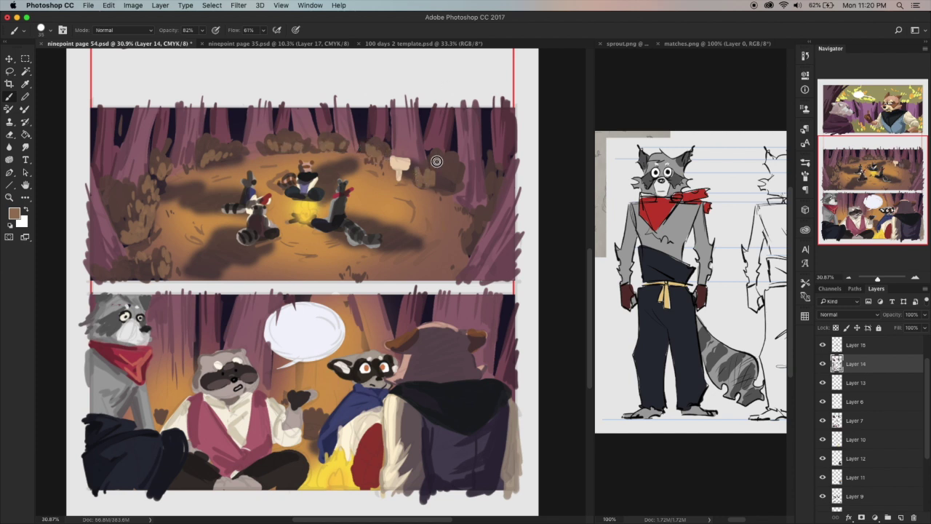
pyautogui.moveTo(436, 184); pyautogui.dragTo(450, 185)
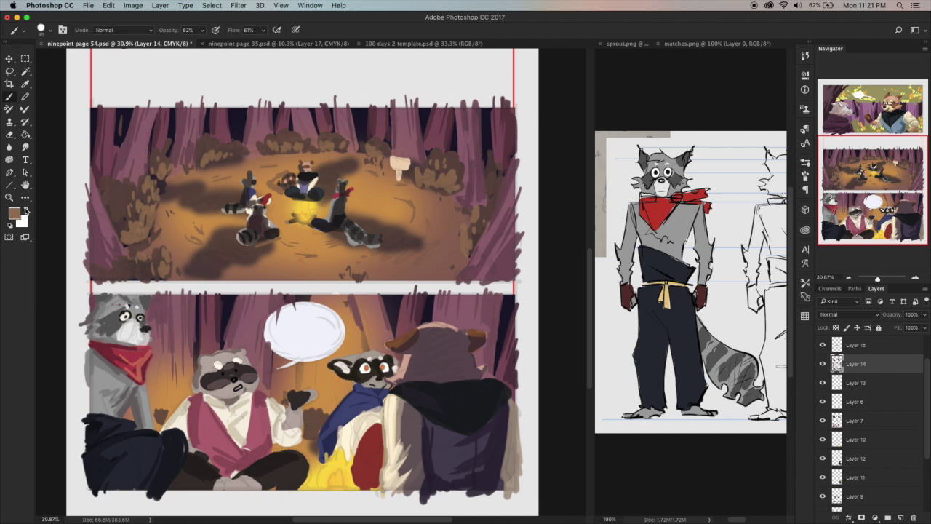
# Sample yellow from the campfire and dab firelit highlights on the ground and the right-hand bushes of the upper panel
pyautogui.click(25, 84)
pyautogui.click(308, 207)
pyautogui.press('b')
pyautogui.moveTo(150, 208); pyautogui.dragTo(154, 235)
pyautogui.moveTo(171, 270); pyautogui.dragTo(176, 275)
pyautogui.moveTo(195, 230); pyautogui.dragTo(201, 233)
pyautogui.moveTo(289, 240); pyautogui.dragTo(294, 240)
pyautogui.click(367, 206)
pyautogui.click(372, 162)
pyautogui.moveTo(366, 151)
pyautogui.mouseDown()
pyautogui.moveTo(398, 132)
pyautogui.moveTo(401, 145)
pyautogui.moveTo(402, 123)
pyautogui.moveTo(409, 151)
pyautogui.moveTo(390, 167)
pyautogui.moveTo(422, 184)
pyautogui.moveTo(425, 173)
pyautogui.moveTo(428, 181)
pyautogui.moveTo(447, 176)
pyautogui.moveTo(427, 208)
pyautogui.moveTo(416, 197)
pyautogui.moveTo(462, 211)
pyautogui.mouseUp()
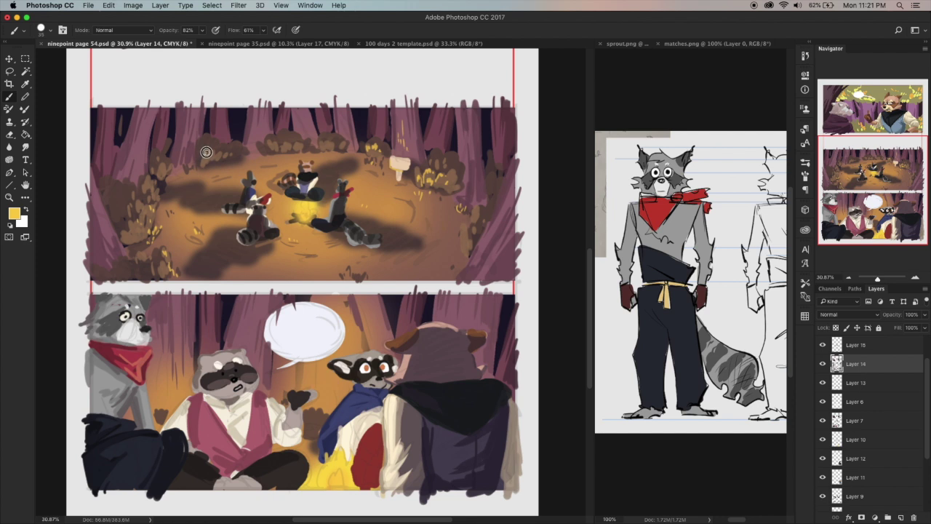
# Add yellow highlights to the left and back bushes and yellow rim light along the foreground trunks of the upper panel
pyautogui.moveTo(214, 152)
pyautogui.mouseDown()
pyautogui.moveTo(227, 152)
pyautogui.moveTo(207, 153)
pyautogui.mouseUp()
pyautogui.moveTo(89, 166); pyautogui.dragTo(107, 213)
pyautogui.moveTo(203, 107); pyautogui.dragTo(195, 157)
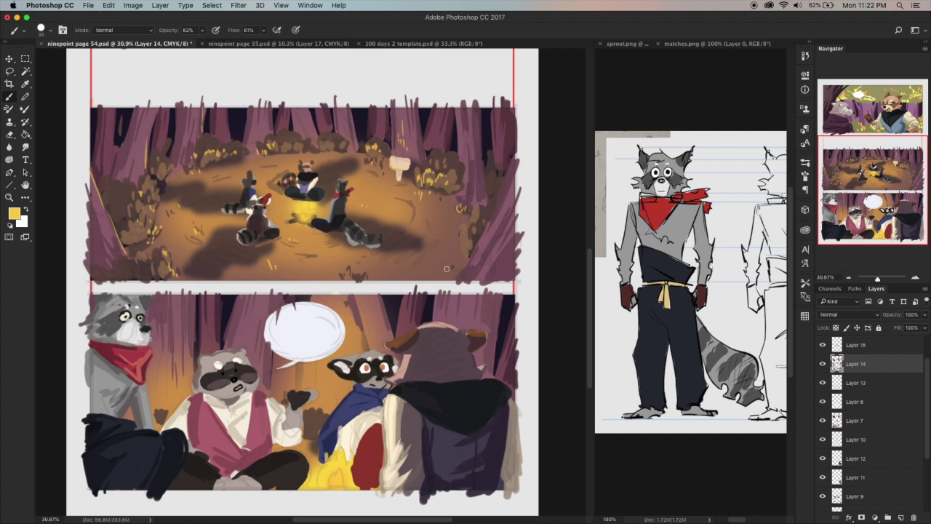
pyautogui.moveTo(506, 172); pyautogui.dragTo(459, 281)
pyautogui.moveTo(91, 169); pyautogui.dragTo(116, 227)
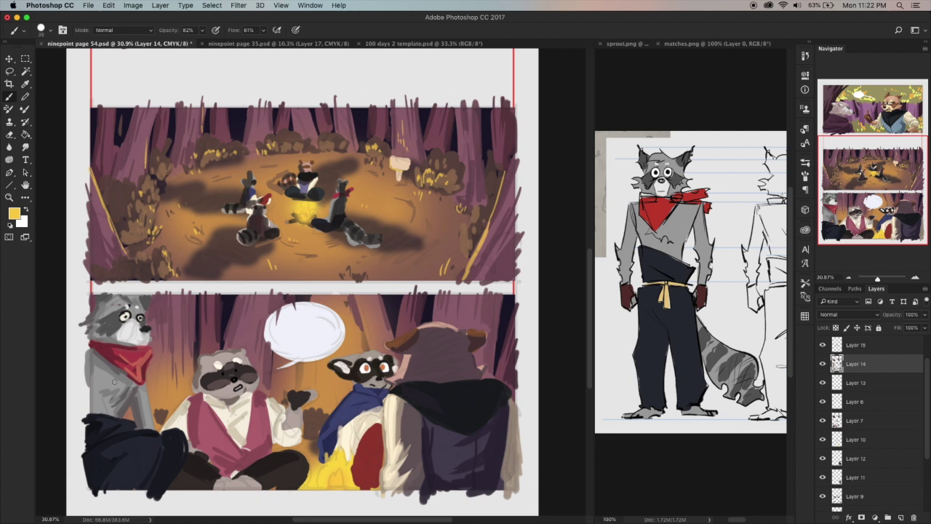
# Choose a darker tone of the hooded bear's fur, set the brush opacity to 43%, and start shading the back of its head
pyautogui.click(24, 83)
pyautogui.click(434, 361)
pyautogui.click(16, 212)
pyautogui.click(196, 287)
pyautogui.click(363, 193)
pyautogui.click(9, 96)
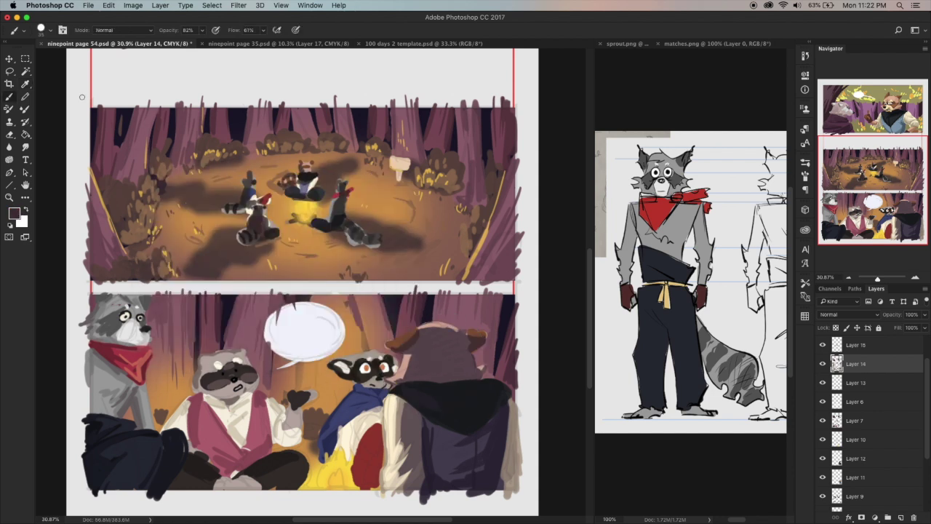
pyautogui.click(203, 30)
pyautogui.moveTo(205, 43); pyautogui.dragTo(185, 42)
pyautogui.click(447, 335)
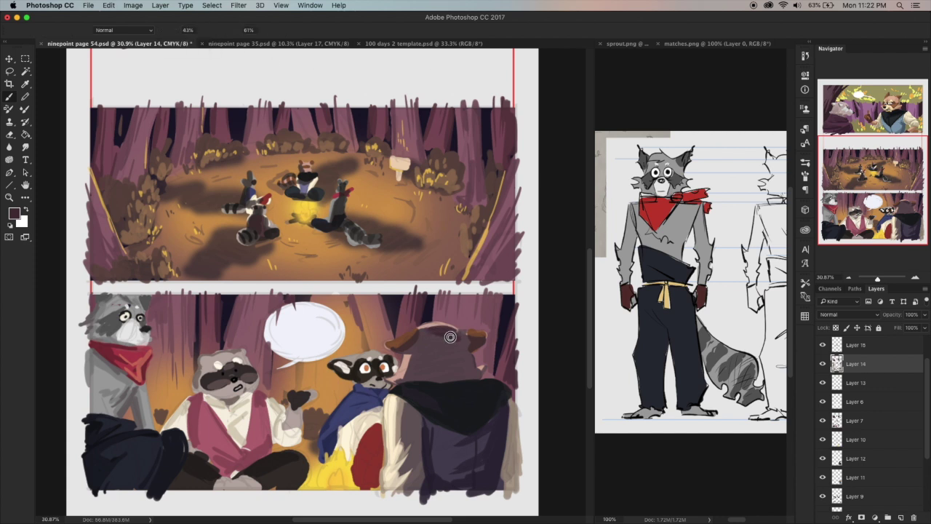
pyautogui.moveTo(456, 334)
pyautogui.mouseDown()
pyautogui.moveTo(454, 340)
pyautogui.moveTo(458, 333)
pyautogui.moveTo(458, 348)
pyautogui.moveTo(426, 336)
pyautogui.moveTo(453, 337)
pyautogui.moveTo(429, 346)
pyautogui.mouseUp()
# Enlarge the brush to 70 px, shade the back of the bear's head and hood more broadly, and save the file
pyautogui.press(']')
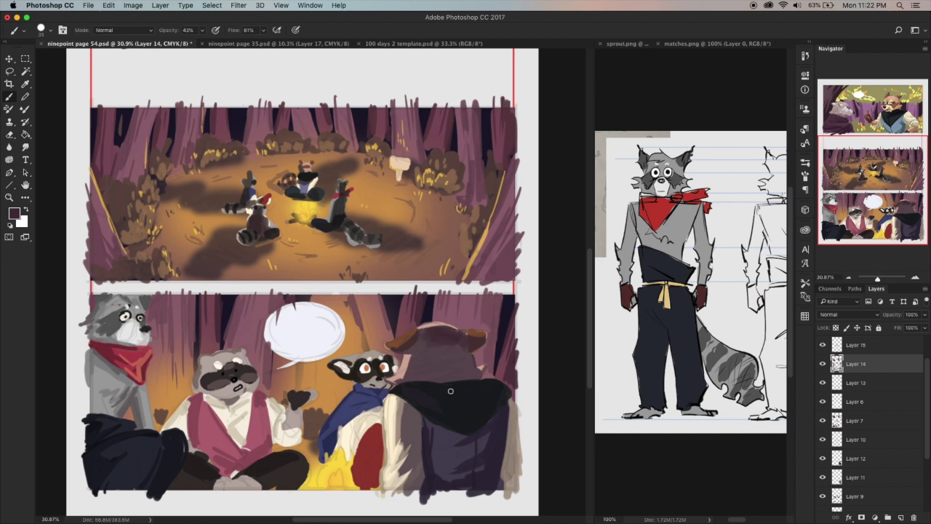
pyautogui.press(']')
pyautogui.press(']')
pyautogui.press(']')
pyautogui.press(']')
pyautogui.moveTo(477, 370)
pyautogui.mouseDown()
pyautogui.moveTo(407, 376)
pyautogui.moveTo(461, 373)
pyautogui.moveTo(465, 357)
pyautogui.moveTo(444, 344)
pyautogui.moveTo(413, 372)
pyautogui.moveTo(425, 357)
pyautogui.moveTo(420, 344)
pyautogui.moveTo(405, 349)
pyautogui.moveTo(420, 342)
pyautogui.moveTo(395, 346)
pyautogui.moveTo(455, 353)
pyautogui.moveTo(465, 343)
pyautogui.moveTo(421, 345)
pyautogui.moveTo(467, 358)
pyautogui.moveTo(458, 339)
pyautogui.moveTo(472, 365)
pyautogui.moveTo(421, 376)
pyautogui.moveTo(460, 359)
pyautogui.moveTo(411, 374)
pyautogui.moveTo(415, 362)
pyautogui.moveTo(475, 342)
pyautogui.mouseUp()
pyautogui.moveTo(486, 394)
pyautogui.mouseDown()
pyautogui.moveTo(460, 389)
pyautogui.moveTo(488, 411)
pyautogui.mouseUp()
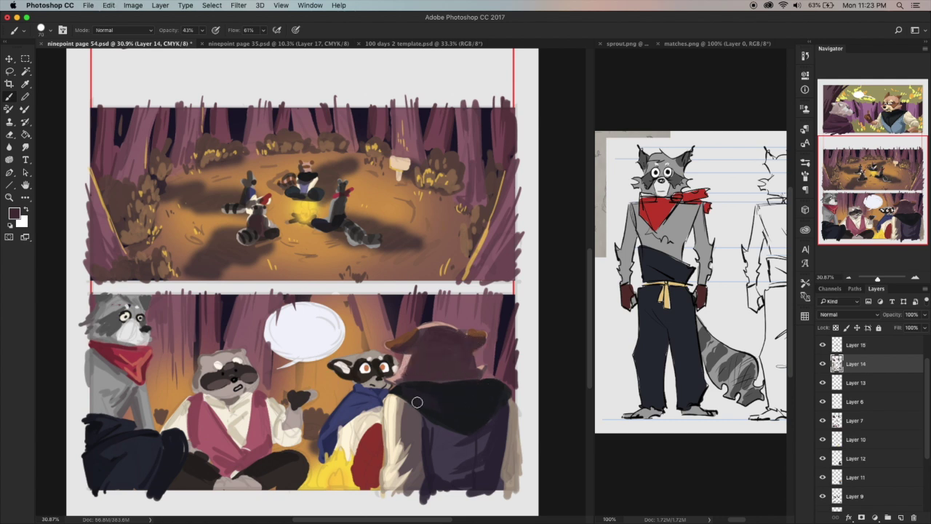
pyautogui.press('super+s')
# Darken the foreground colour to near black and deepen the shadow on the back of the bear's head
pyautogui.click(13, 213)
pyautogui.click(201, 290)
pyautogui.click(377, 193)
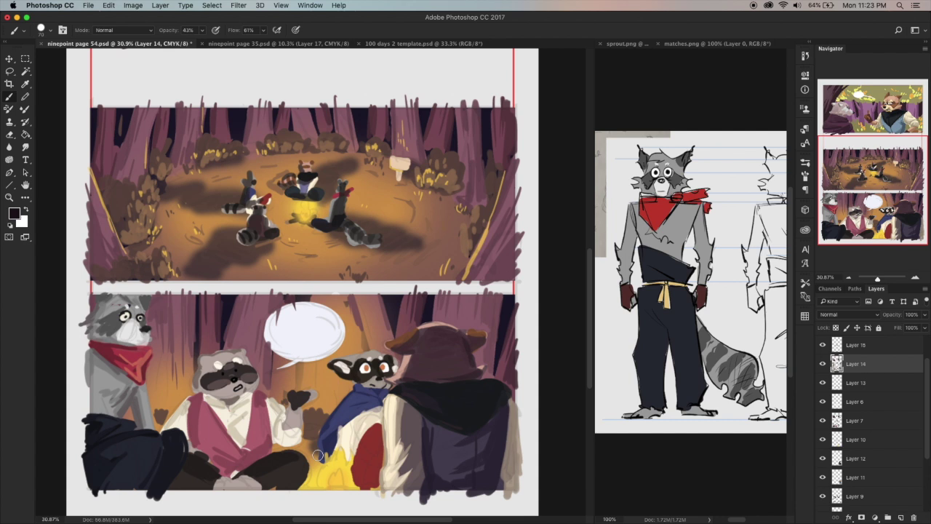
# Sample white and darker tones from the standing raccoon's muzzle and nose, and touch up the muzzle in the lower panel
pyautogui.click(24, 83)
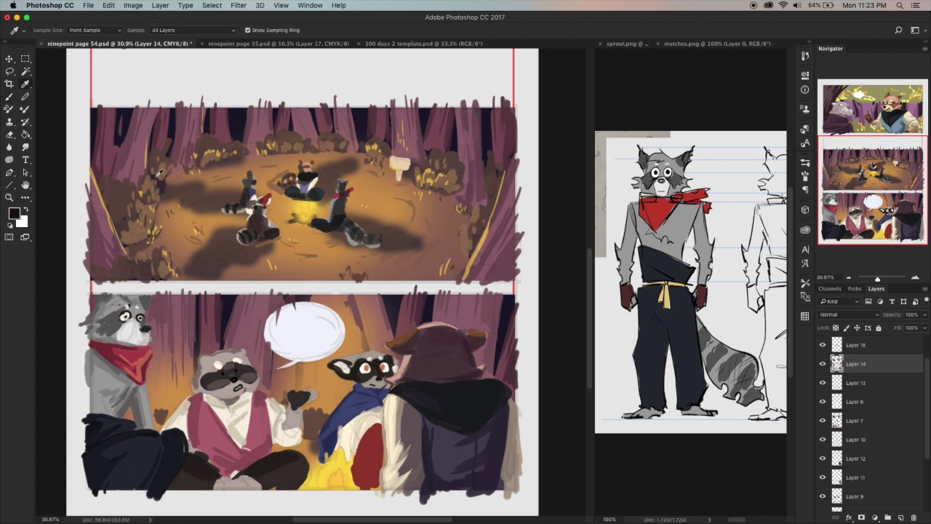
pyautogui.click(132, 334)
pyautogui.press('b')
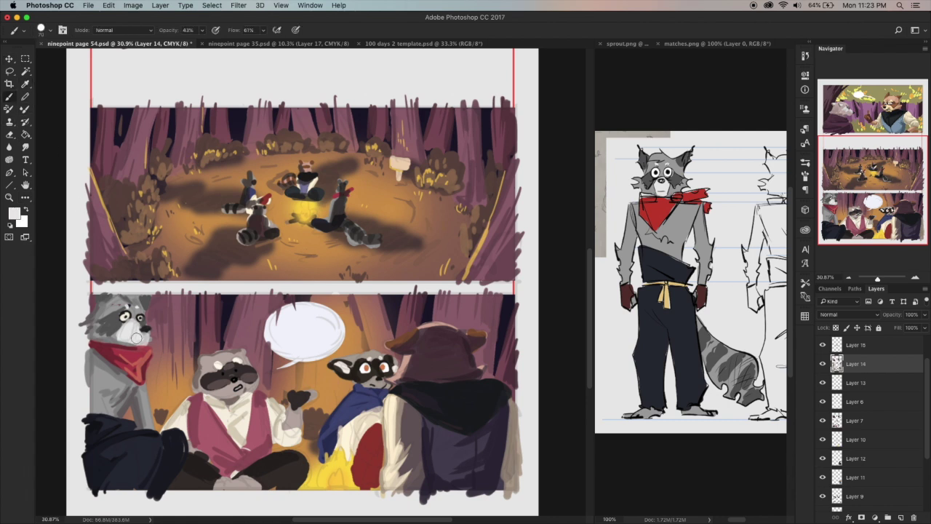
pyautogui.moveTo(136, 324); pyautogui.dragTo(137, 328)
pyautogui.moveTo(140, 324); pyautogui.dragTo(143, 341)
pyautogui.click(25, 83)
pyautogui.click(146, 332)
pyautogui.click(9, 96)
pyautogui.click(25, 83)
pyautogui.click(148, 328)
pyautogui.click(9, 97)
# Choose a dark violet based on the night background and brush it into the gaps between the upper panel's trunks
pyautogui.click(26, 85)
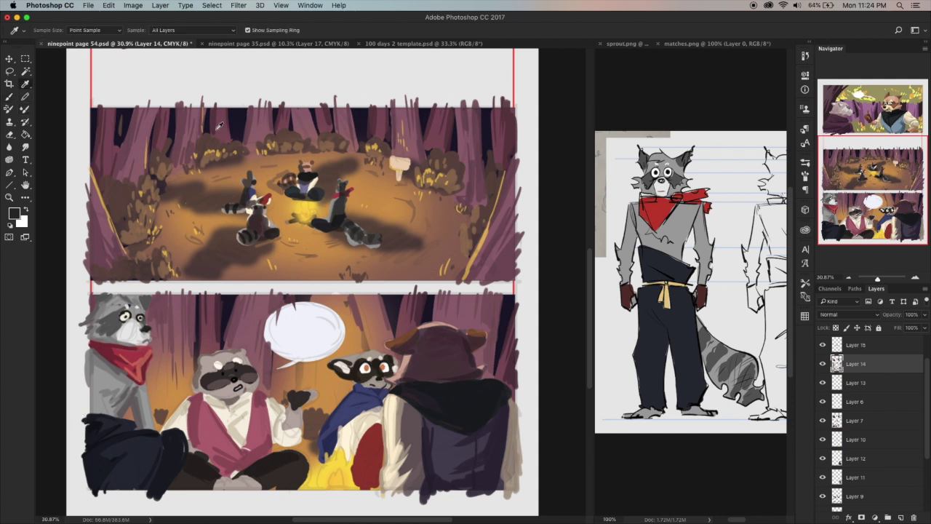
pyautogui.click(13, 212)
pyautogui.click(240, 275)
pyautogui.click(367, 195)
pyautogui.press('b')
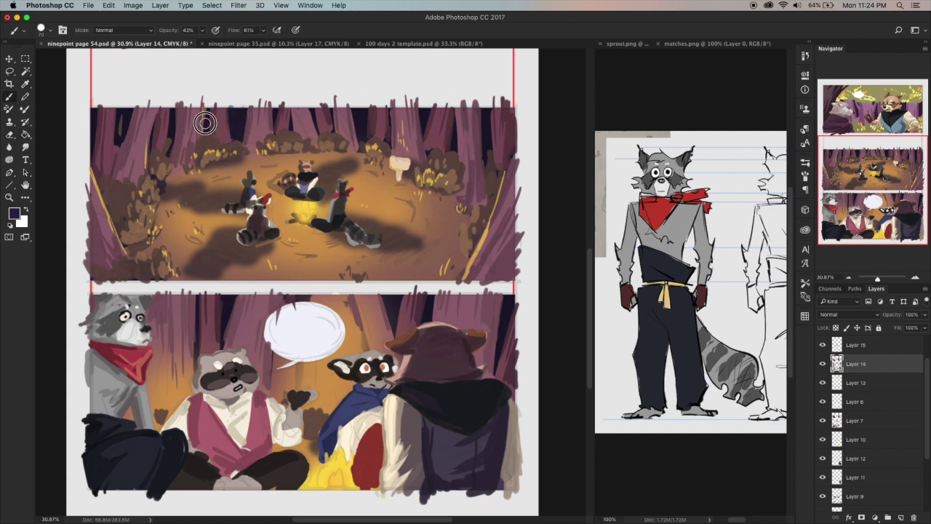
pyautogui.moveTo(114, 129); pyautogui.dragTo(88, 149)
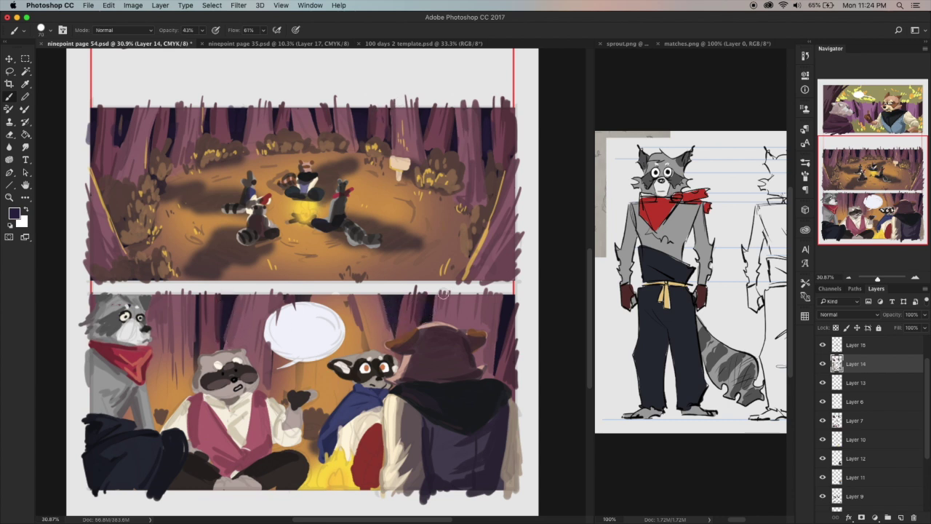
# Set the foreground colour to #3a2d62, brush it over the dark gaps between the upper panel's background trunks, and save the file
pyautogui.click(13, 212)
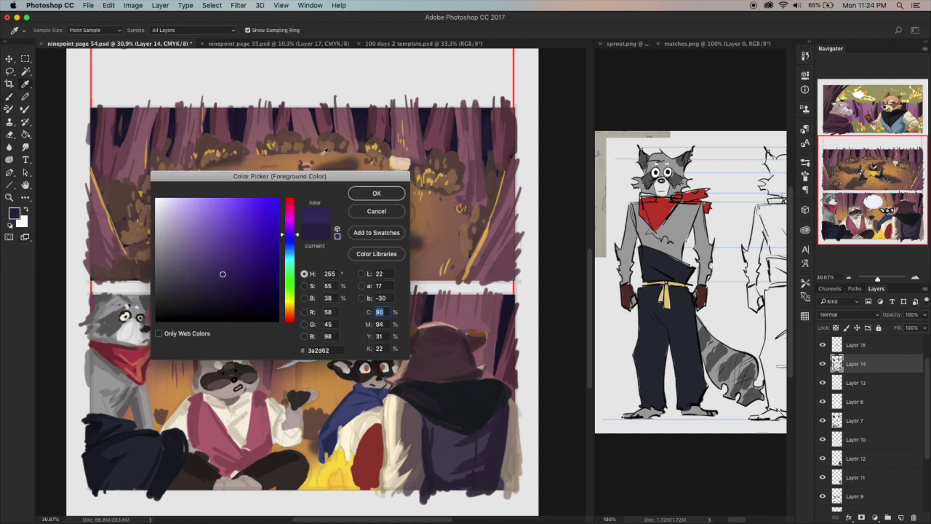
pyautogui.click(356, 192)
pyautogui.moveTo(236, 107); pyautogui.dragTo(241, 135)
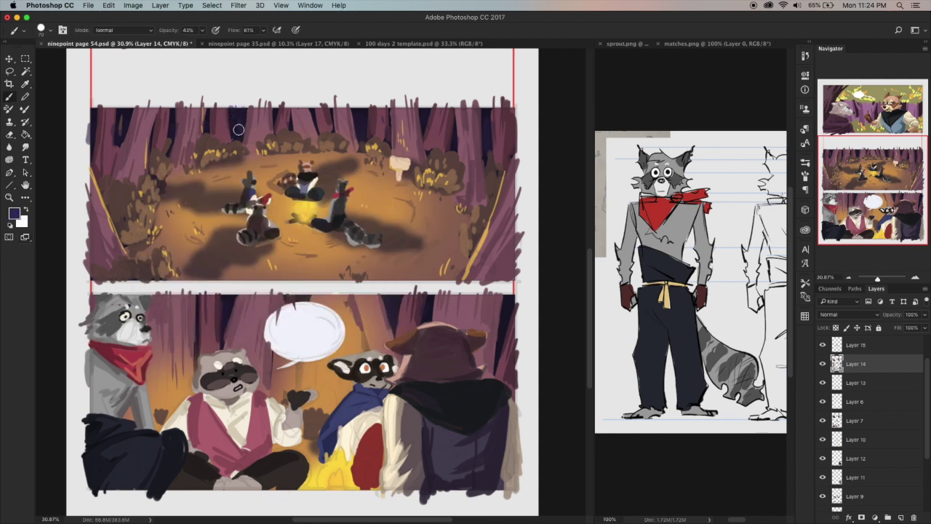
pyautogui.moveTo(174, 131)
pyautogui.mouseDown()
pyautogui.moveTo(121, 131)
pyautogui.moveTo(89, 145)
pyautogui.mouseUp()
pyautogui.moveTo(419, 134); pyautogui.dragTo(427, 110)
pyautogui.moveTo(486, 141); pyautogui.dragTo(483, 154)
pyautogui.press('super+s')
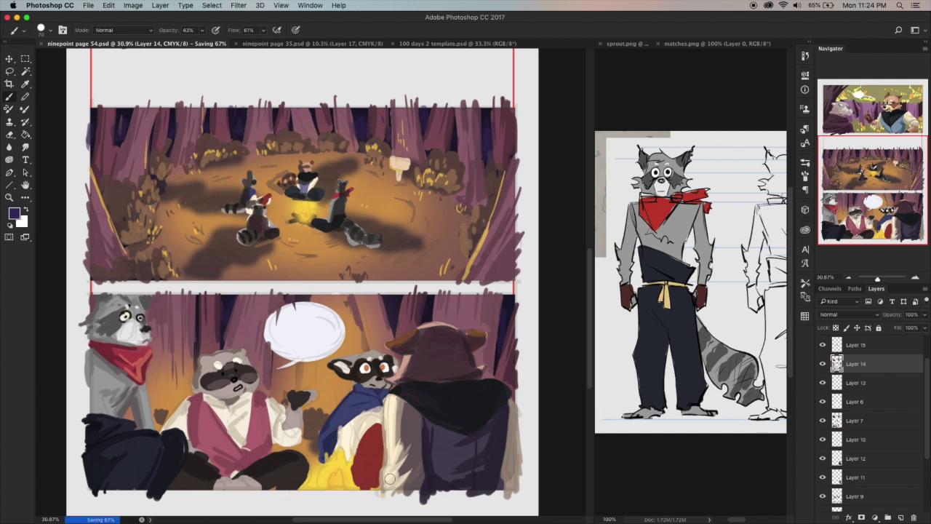